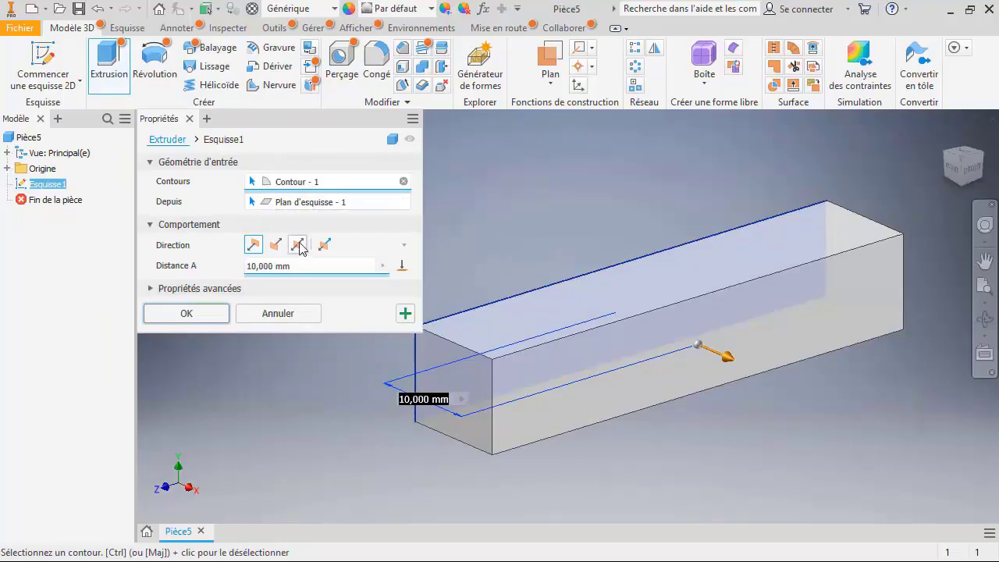
Extrude the rectangular profile symmetrically about its sketch plane by 10 mm
{"action": "left_click", "coordinate": [297, 244]}
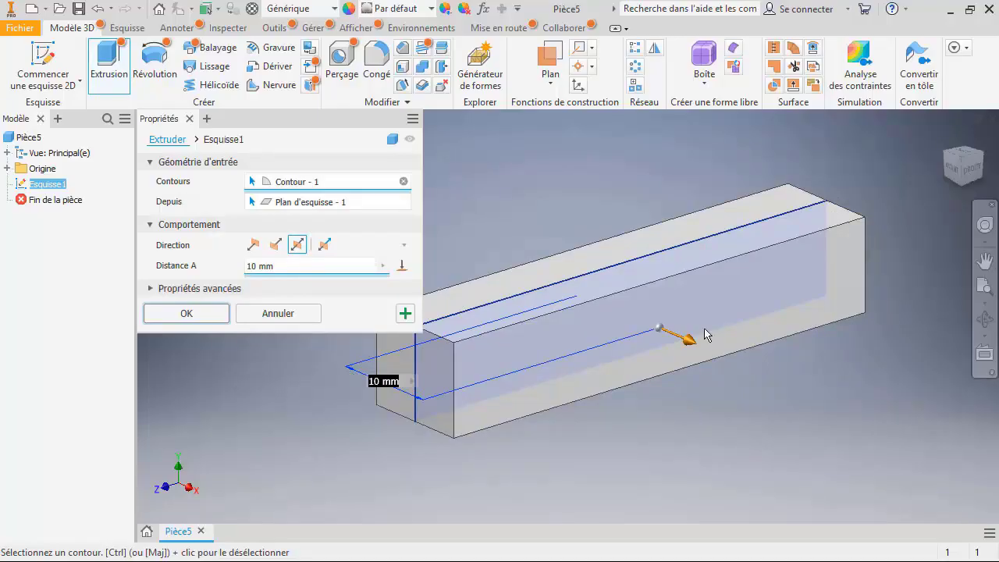
{"action": "middle_click_drag", "start_coordinate": [705, 334], "coordinate": [722, 332]}
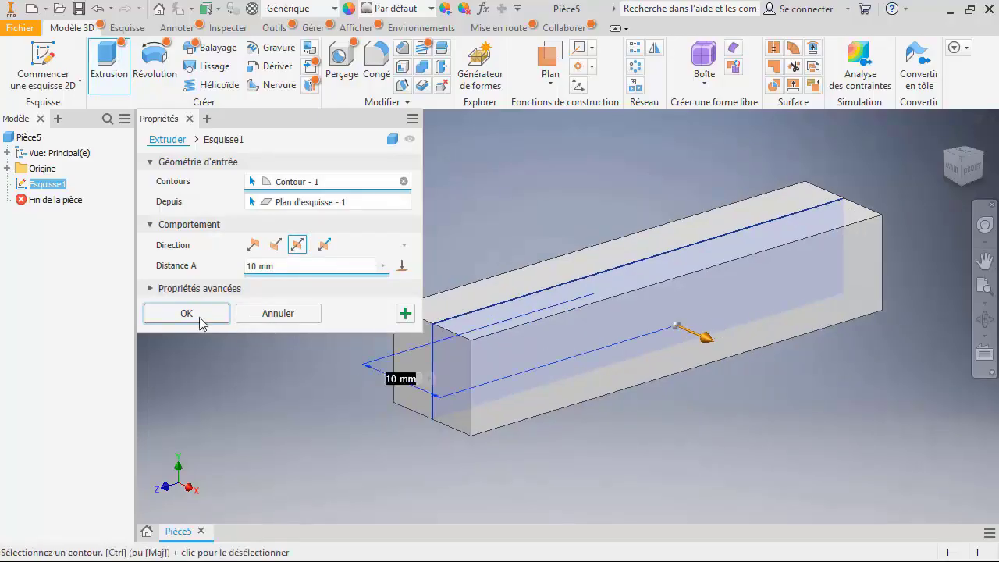
{"action": "left_click", "coordinate": [186, 313]}
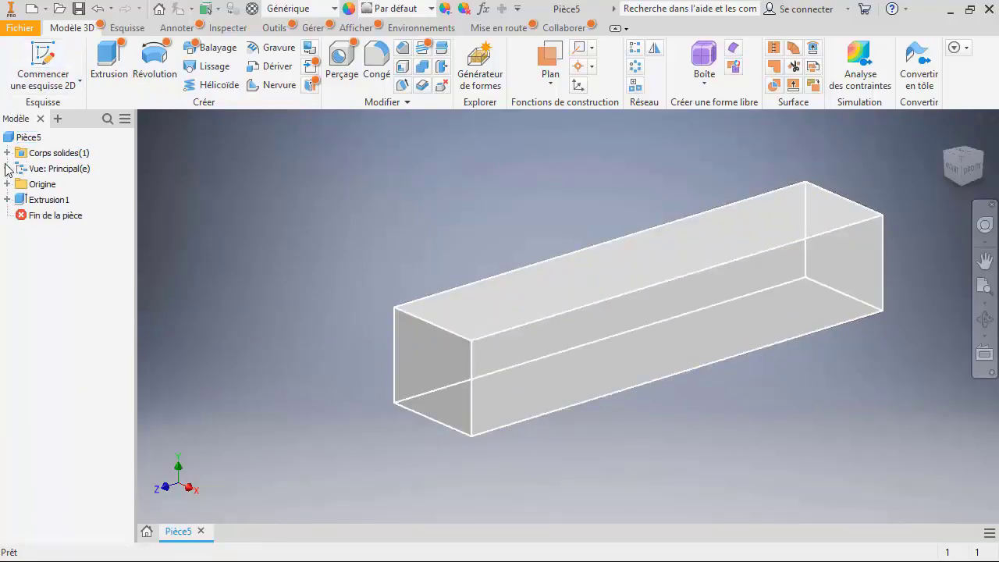
Sketch two slanted lines on the YZ origin plane, one near each end of the block, running from above the top face inward into it
{"action": "left_click", "coordinate": [8, 184]}
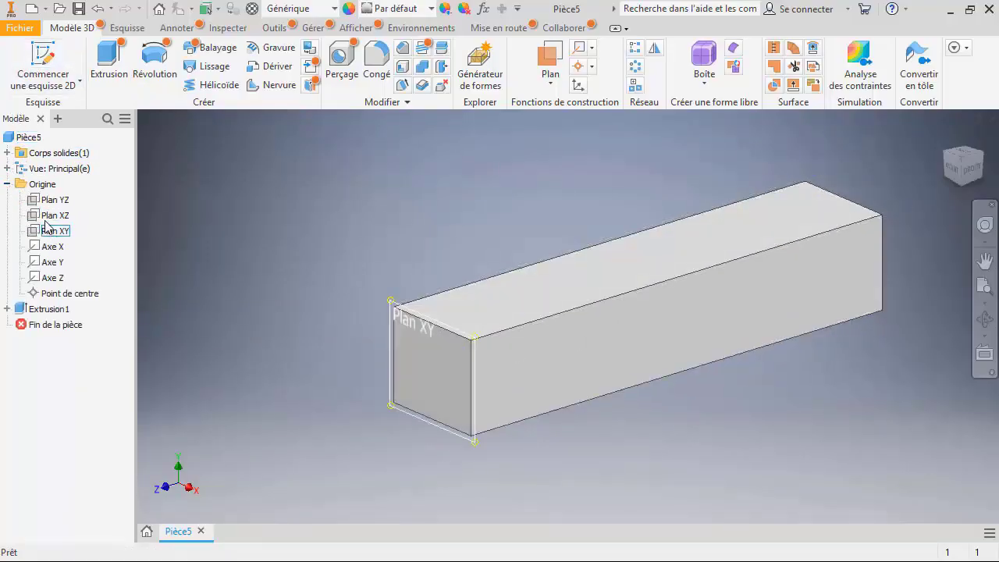
{"action": "left_click", "coordinate": [47, 200]}
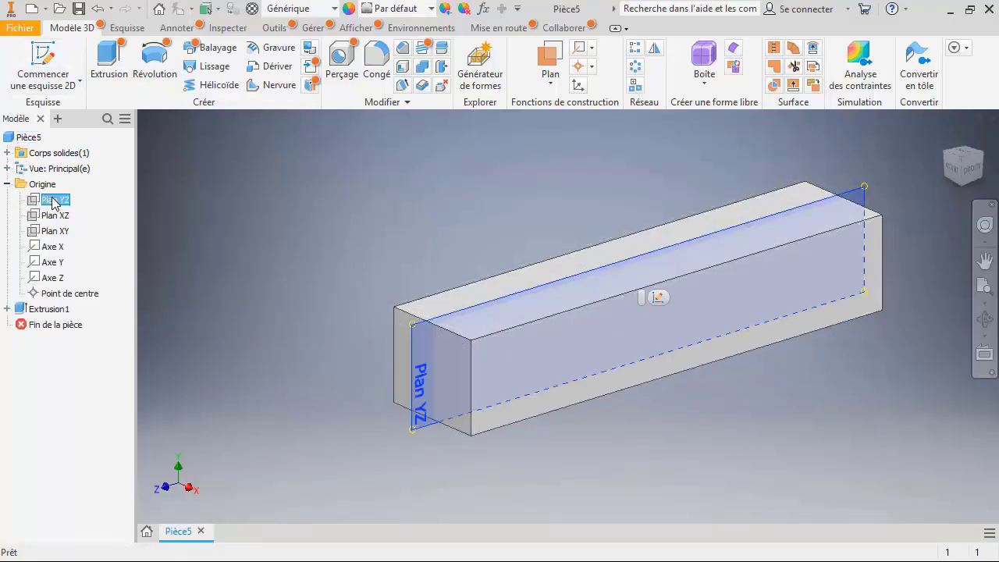
{"action": "left_click", "coordinate": [49, 59]}
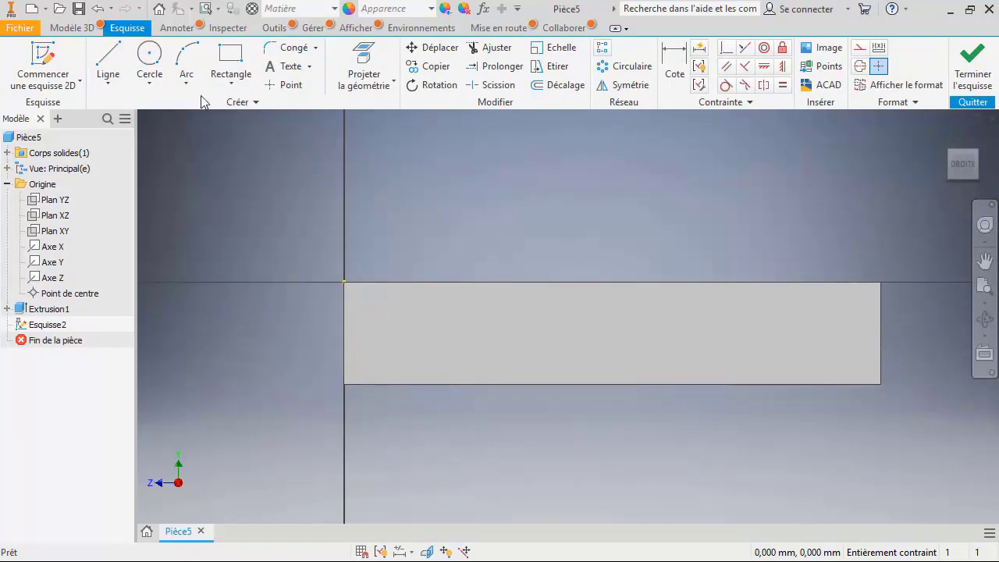
{"action": "left_click", "coordinate": [108, 62]}
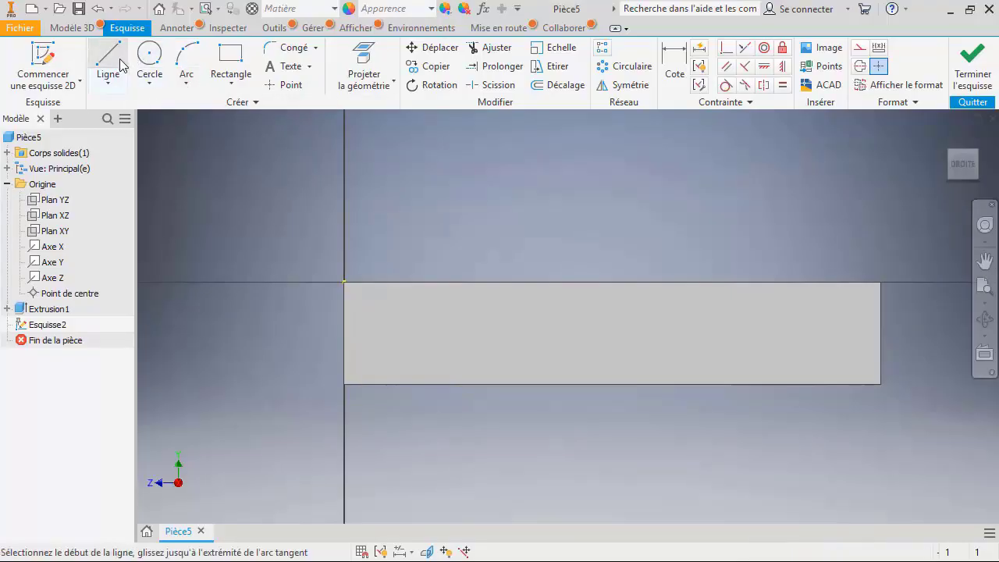
{"action": "left_click", "coordinate": [372, 241]}
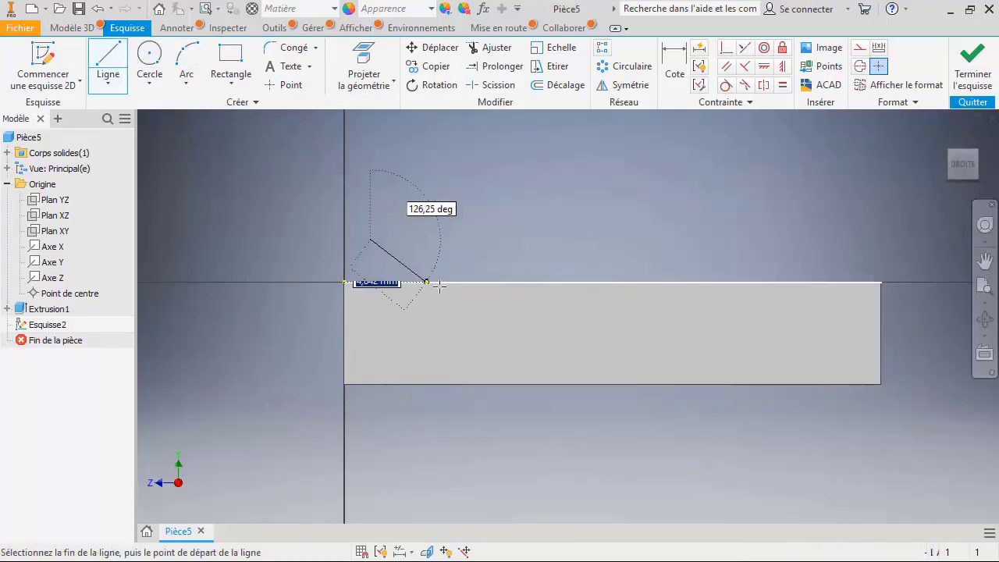
{"action": "left_click", "coordinate": [446, 295]}
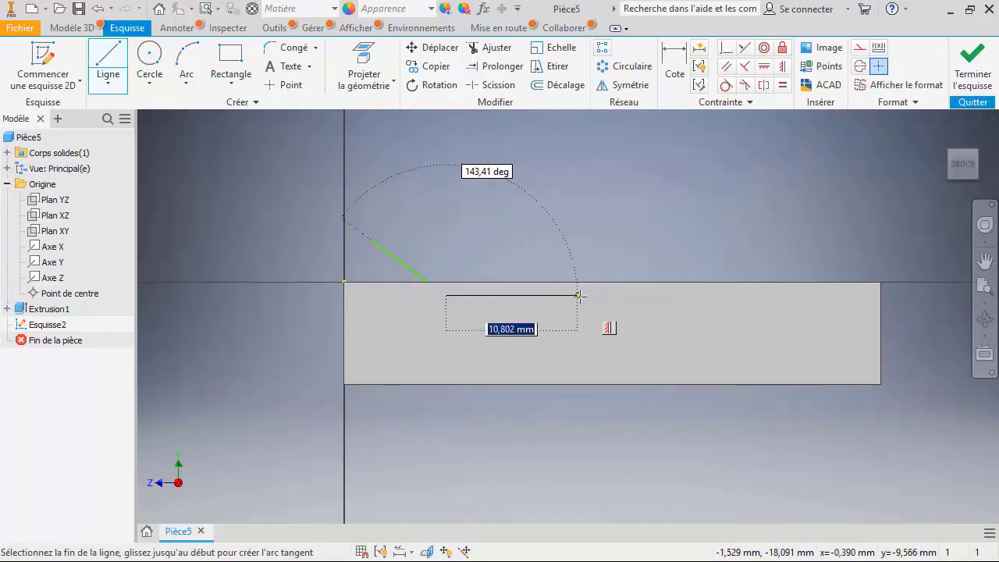
{"action": "left_click", "coordinate": [776, 300]}
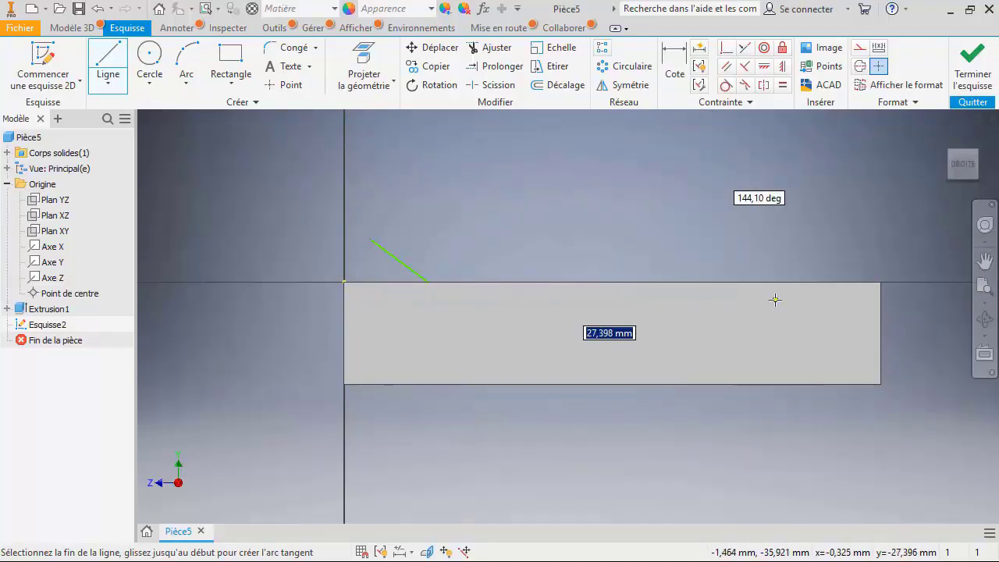
{"action": "left_click", "coordinate": [829, 240]}
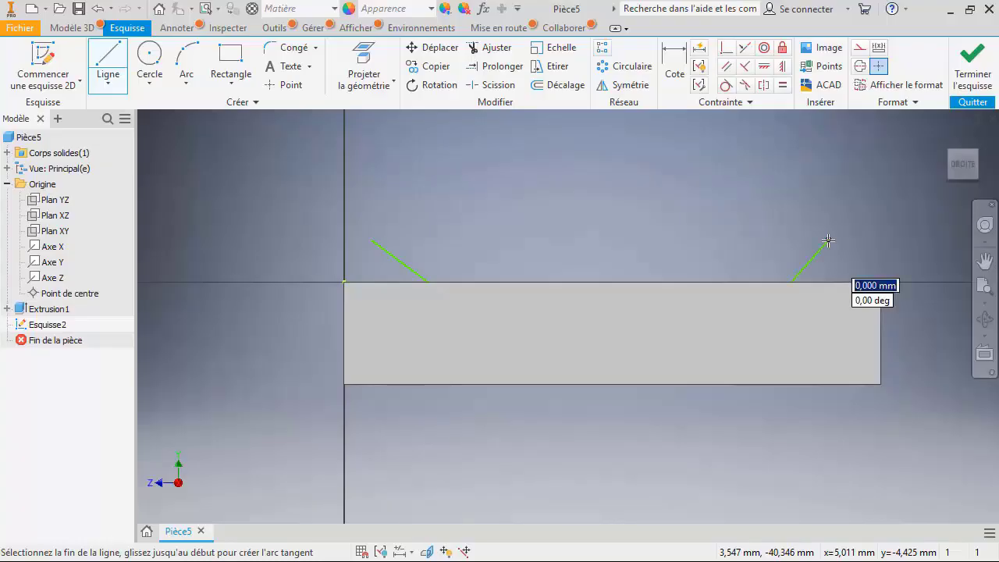
{"action": "left_click", "coordinate": [975, 59]}
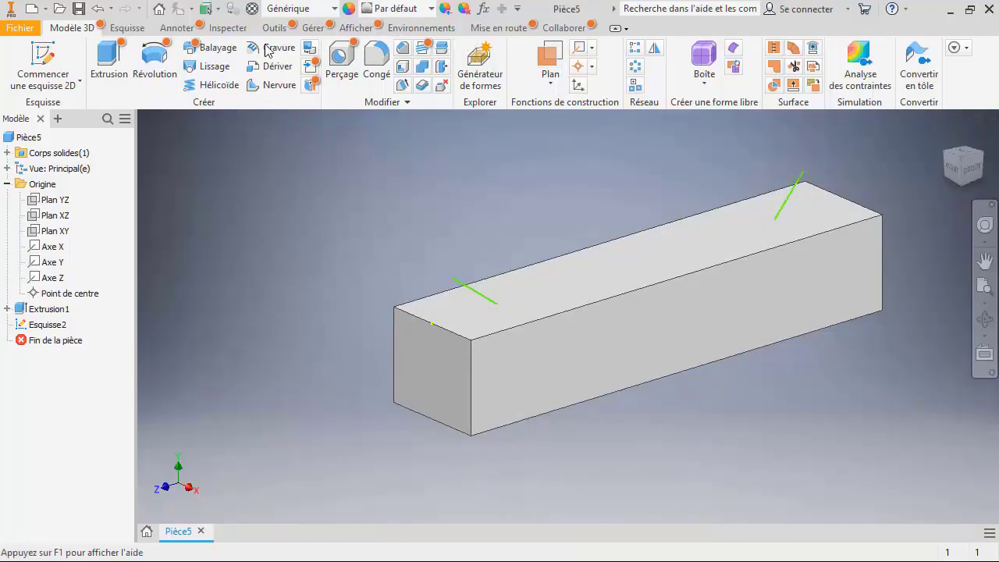
Create a work plane parallel to the block's top face through the upper endpoint of the slanted line nearest the origin
{"action": "left_click", "coordinate": [551, 68]}
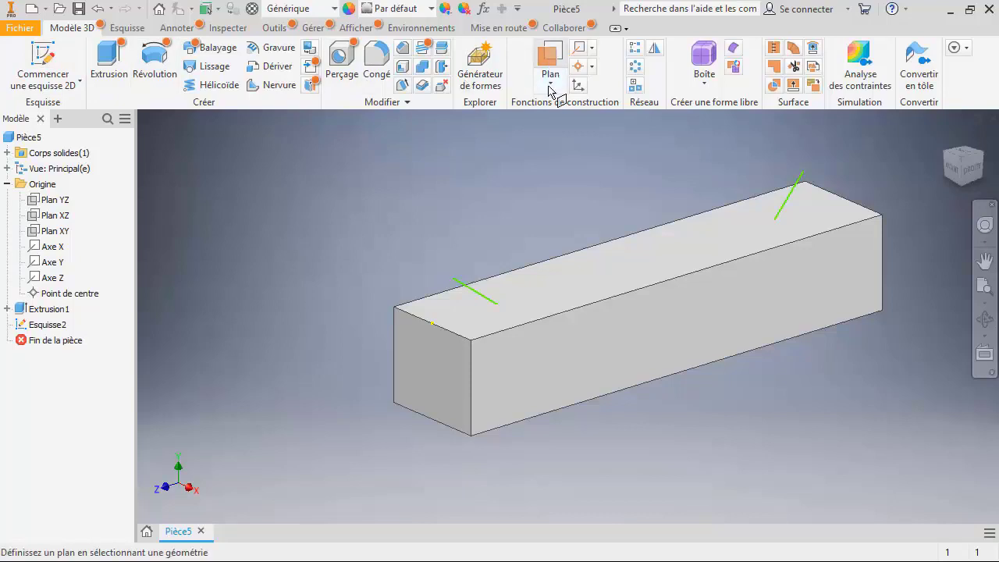
{"action": "left_click", "coordinate": [547, 85]}
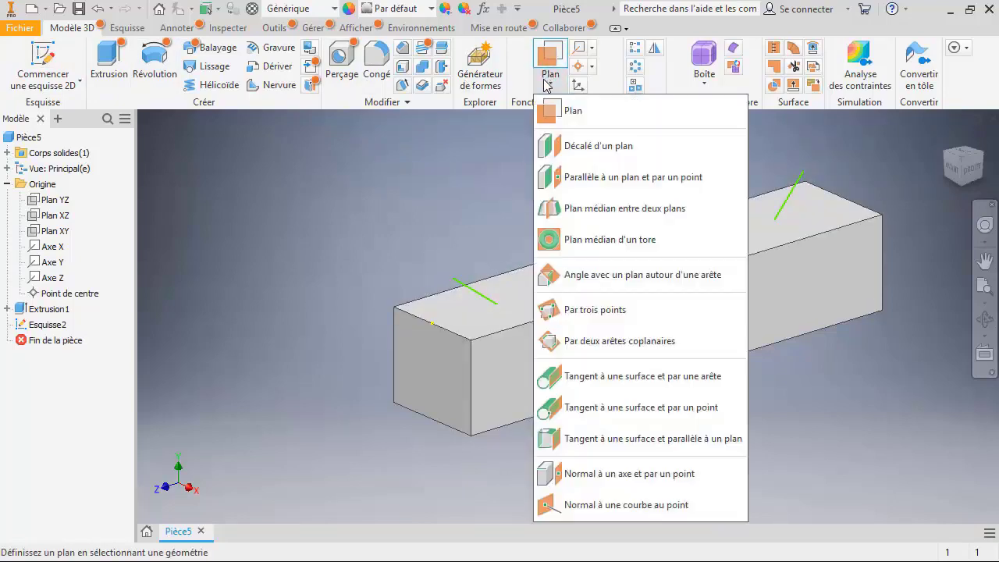
{"action": "left_click", "coordinate": [591, 179]}
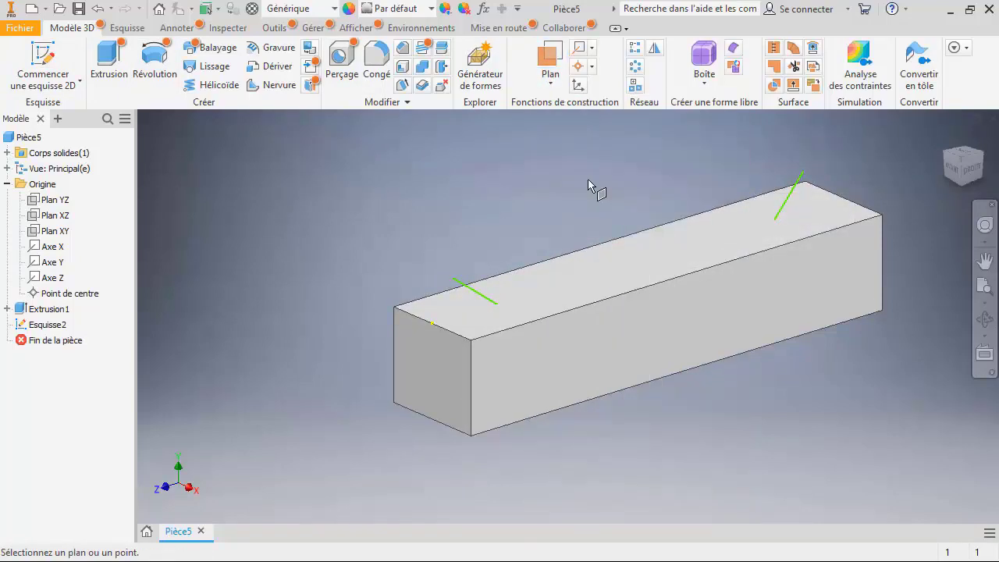
{"action": "left_click", "coordinate": [472, 300]}
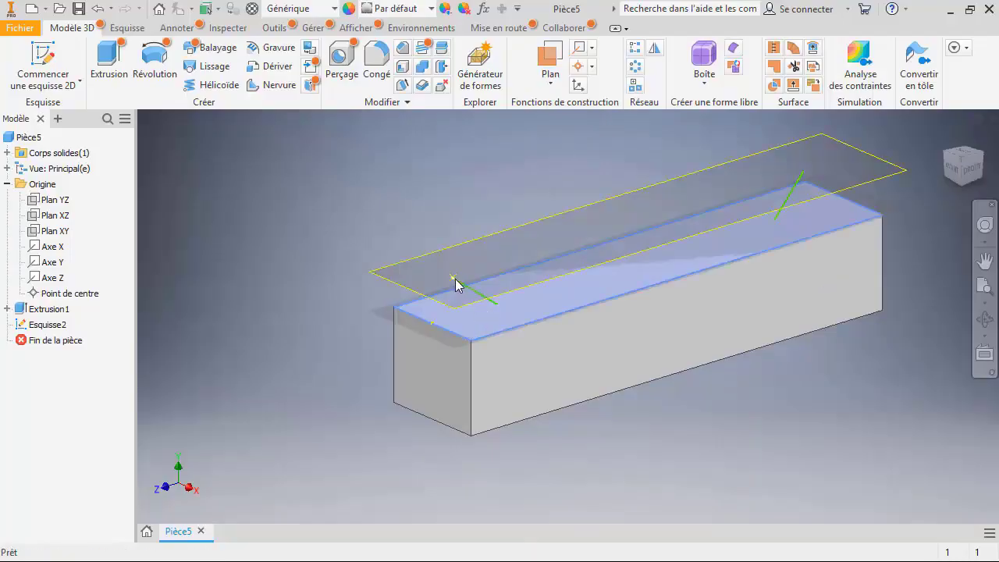
{"action": "left_click", "coordinate": [456, 282]}
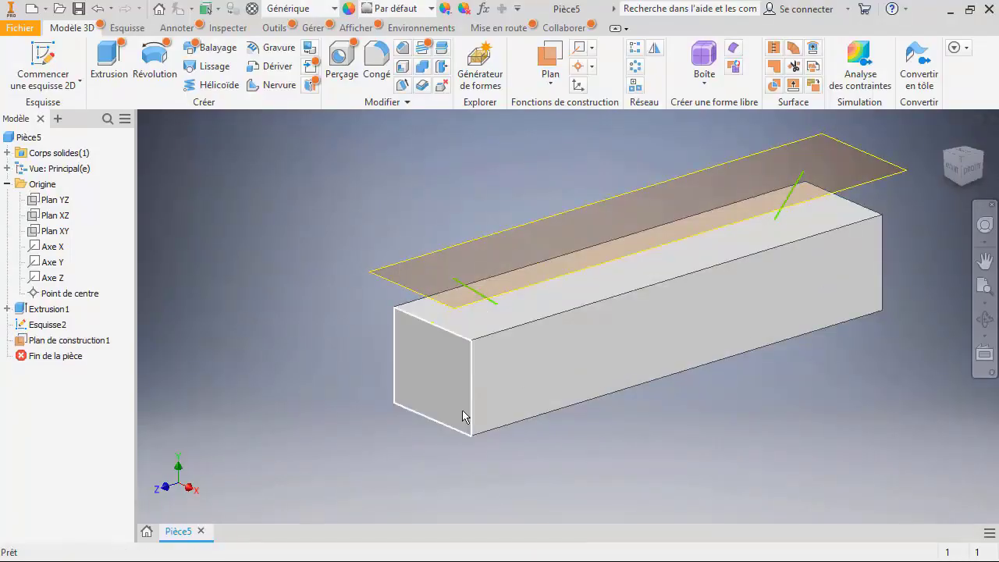
Sketch a circle about 1.7 mm in diameter on the new work plane, centred on the upper endpoint of the nearby slanted line
{"action": "left_click", "coordinate": [508, 233]}
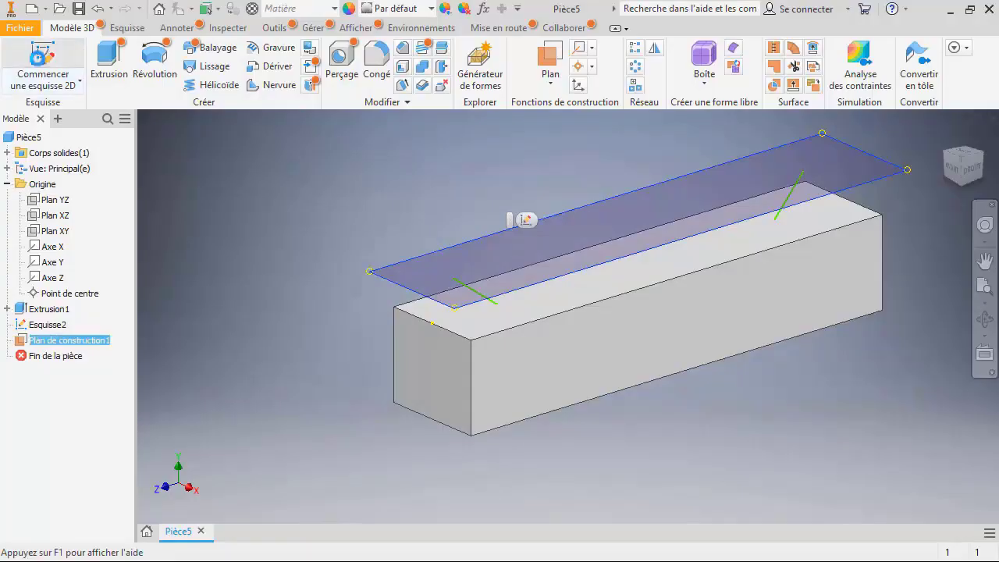
{"action": "left_click", "coordinate": [43, 58]}
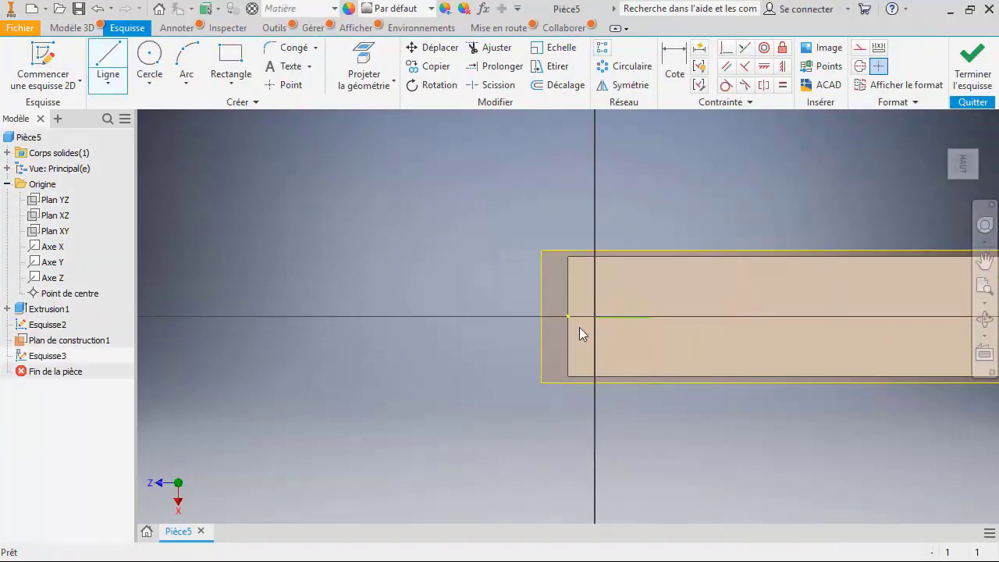
{"action": "scroll", "coordinate": [620, 327], "scroll_direction": "up", "scroll_amount": 3}
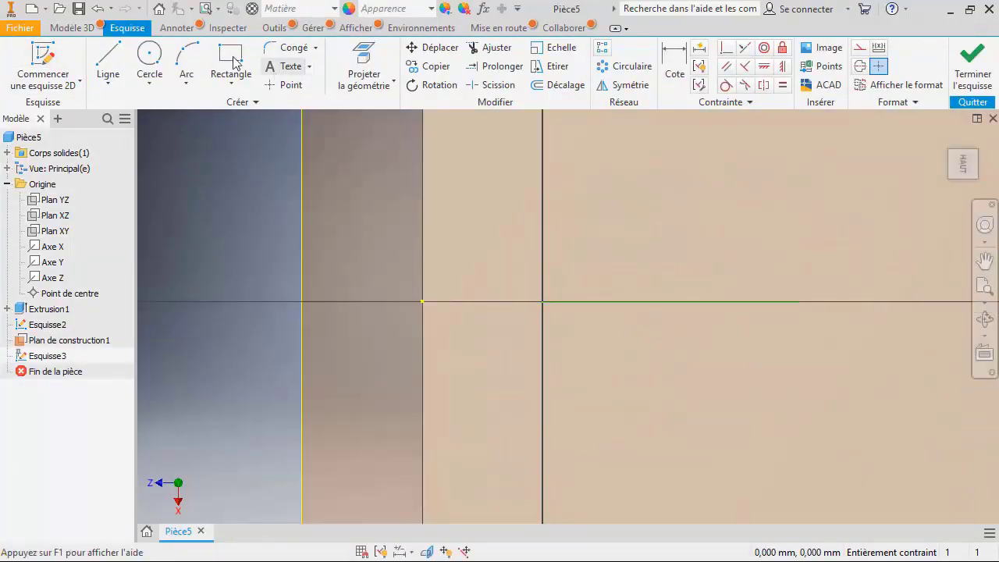
{"action": "scroll", "coordinate": [620, 291], "scroll_direction": "down", "scroll_amount": 3}
{"action": "scroll", "coordinate": [621, 291], "scroll_direction": "down", "scroll_amount": 2}
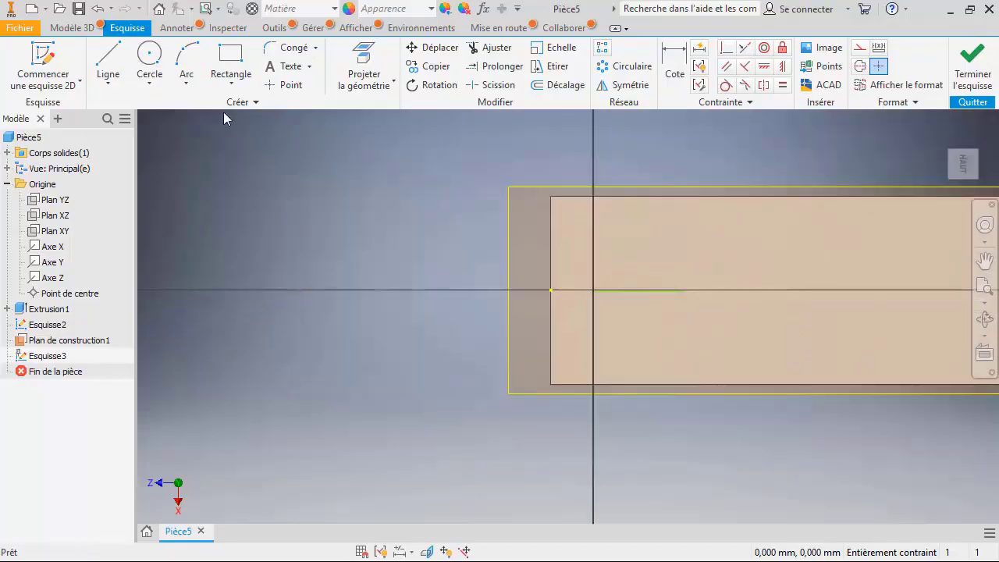
{"action": "left_click", "coordinate": [150, 58]}
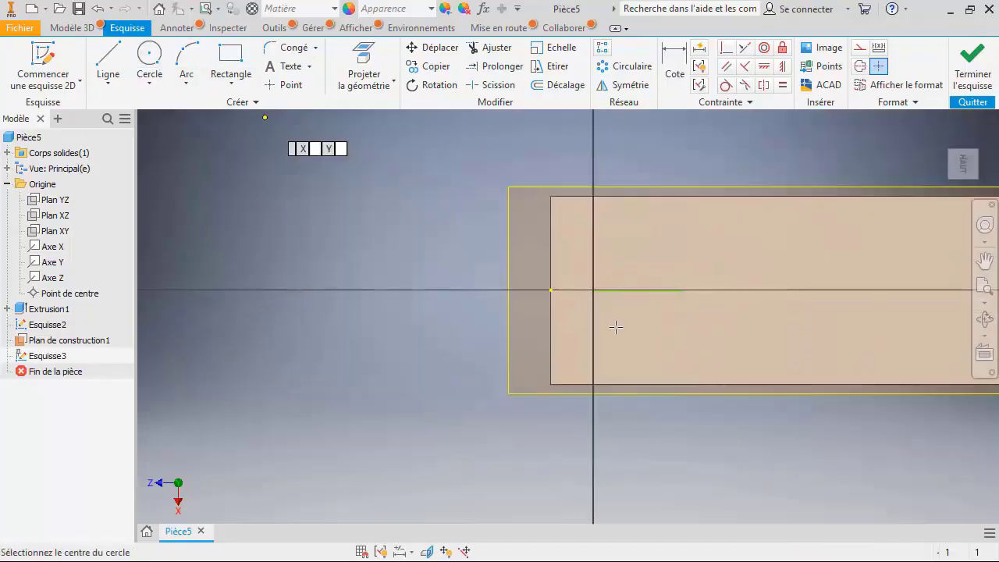
{"action": "left_click", "coordinate": [593, 290]}
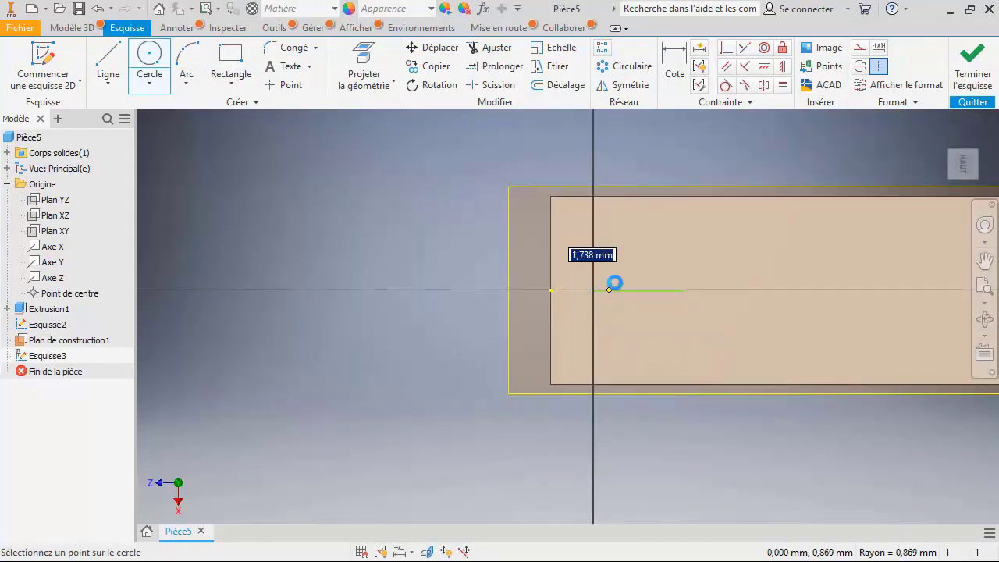
{"action": "left_click", "coordinate": [608, 284]}
{"action": "left_click", "coordinate": [980, 78]}
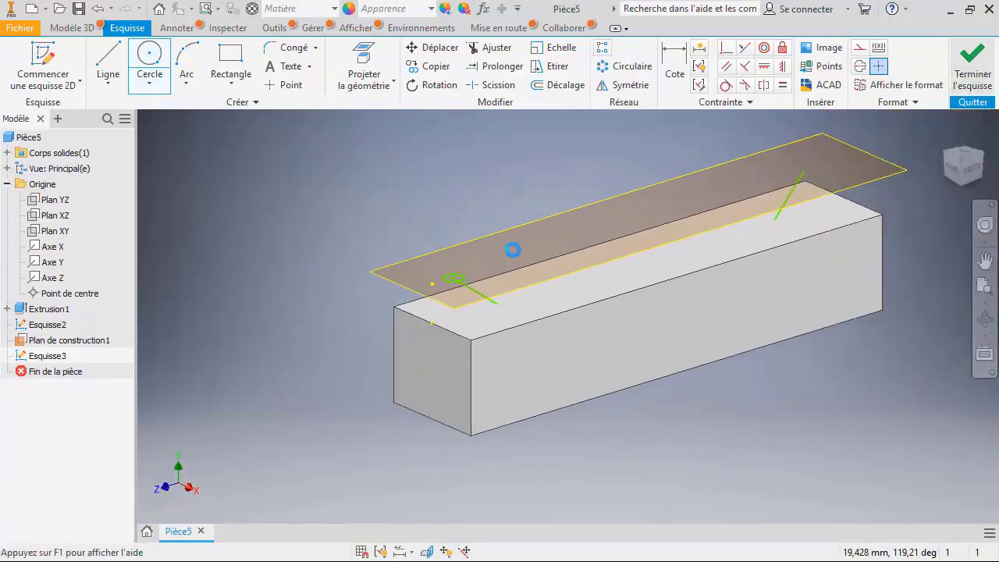
Extrude the circle 5 mm in the flipped direction, down into the block
{"action": "scroll", "coordinate": [454, 282], "scroll_direction": "down", "scroll_amount": 3}
{"action": "scroll", "coordinate": [453, 282], "scroll_direction": "up", "scroll_amount": 2}
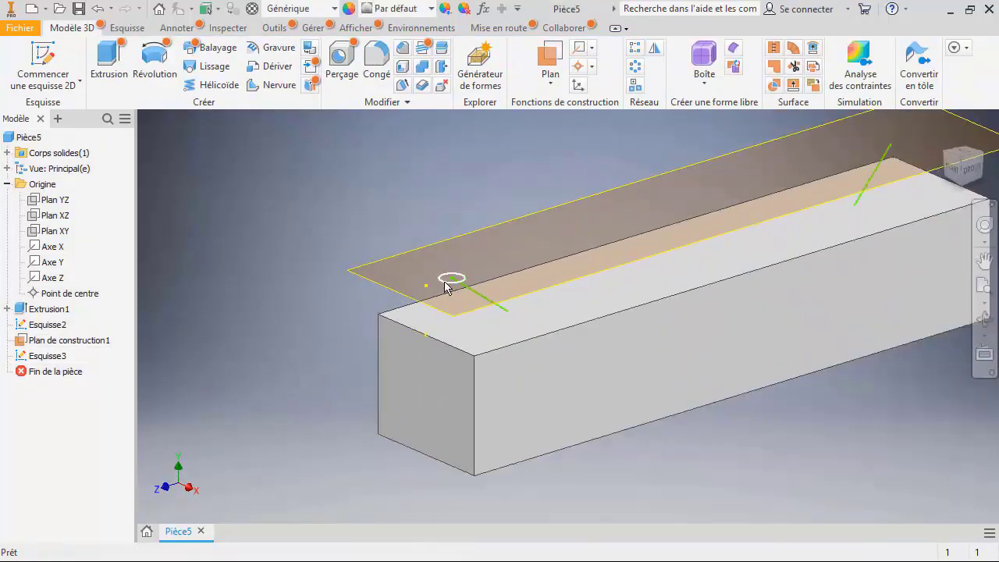
{"action": "left_click", "coordinate": [447, 282]}
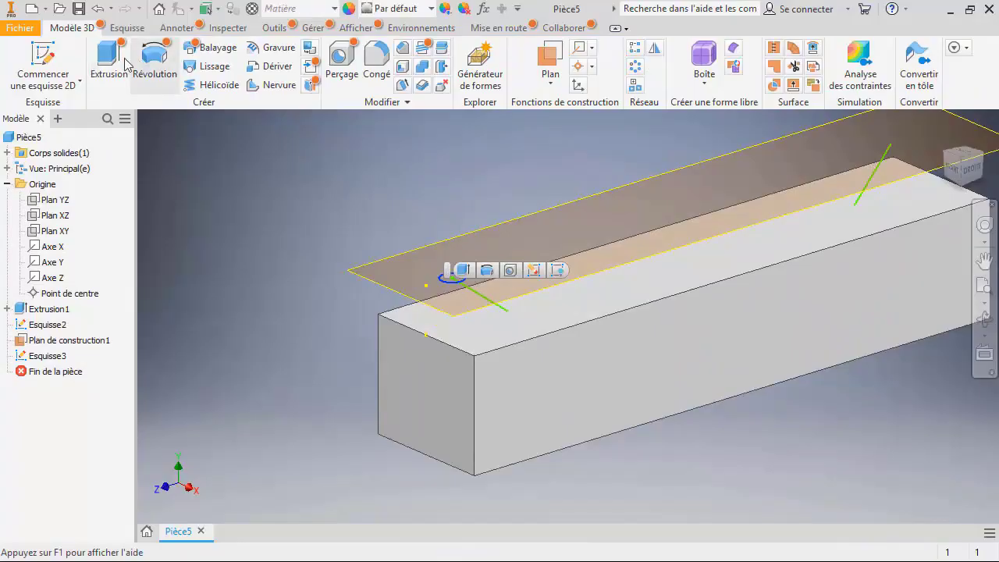
{"action": "left_click", "coordinate": [110, 66]}
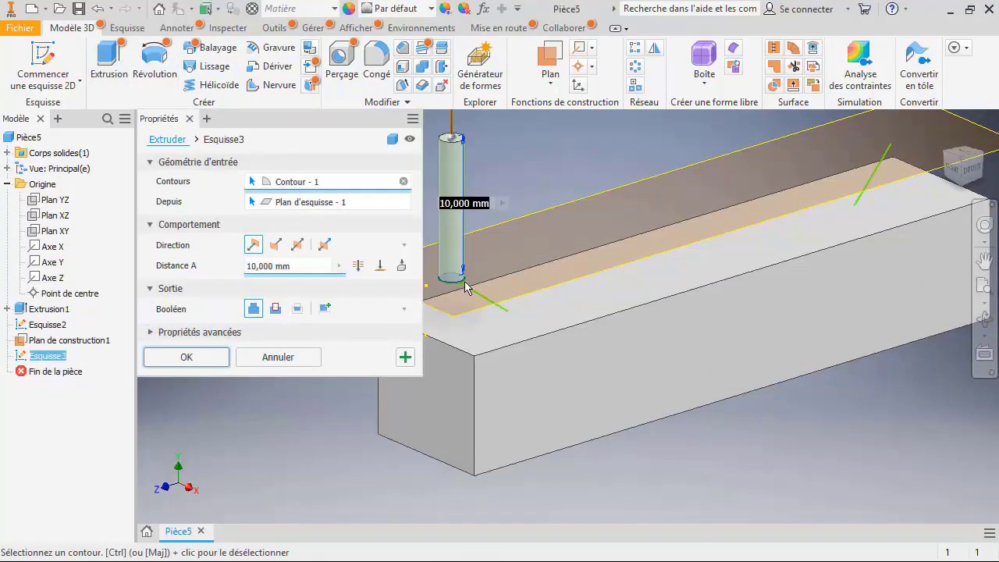
{"action": "left_click", "coordinate": [275, 244]}
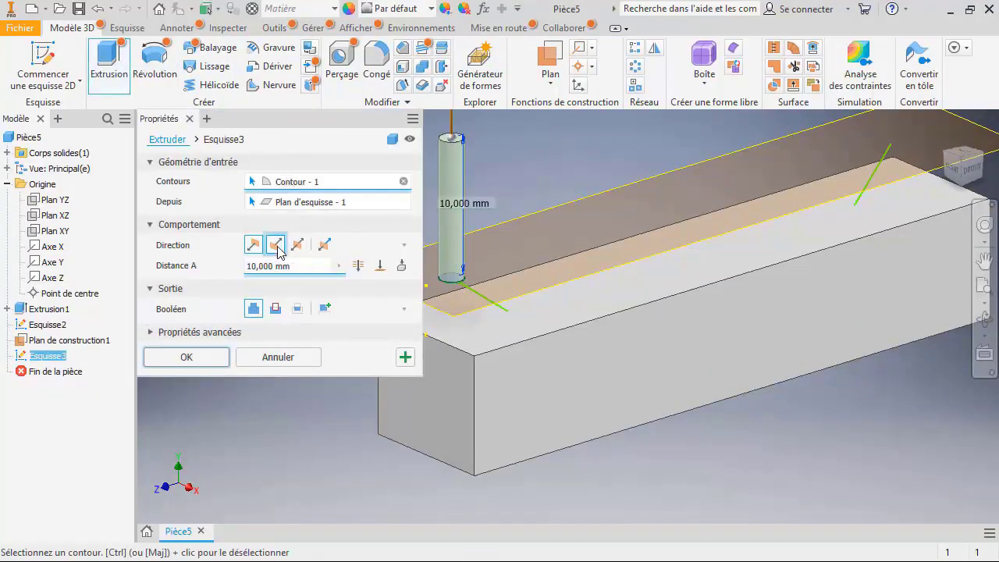
{"action": "left_click", "coordinate": [292, 268]}
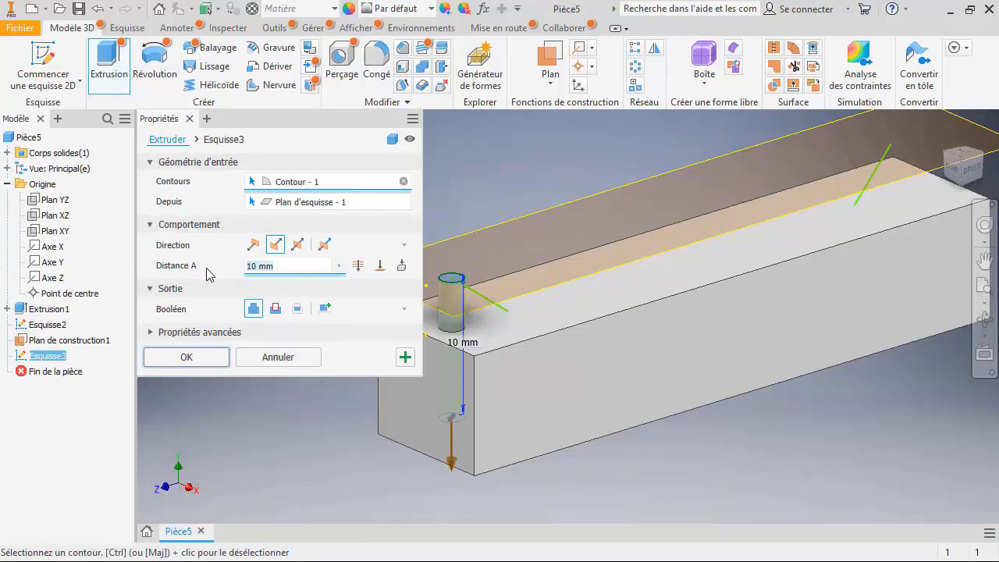
{"action": "type", "text": "5"}
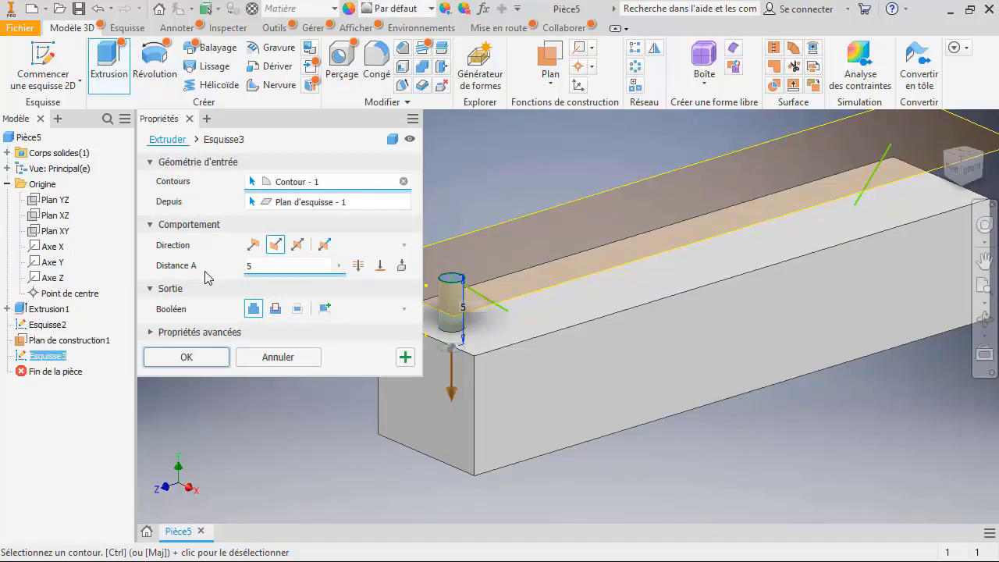
{"action": "left_click", "coordinate": [187, 357]}
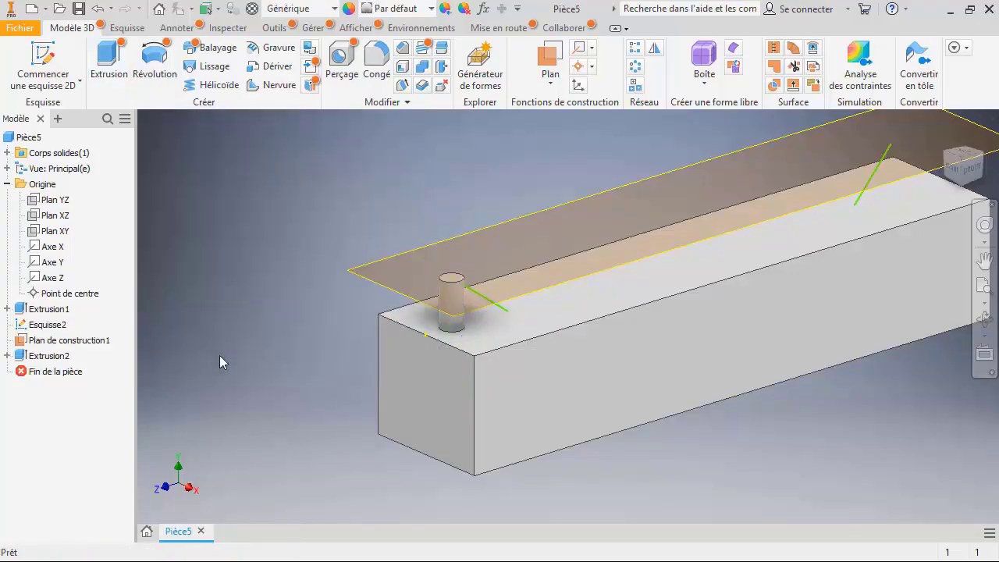
Change the cylinder's extrusion output to a new solid and expand the list of solid bodies
{"action": "left_click", "coordinate": [45, 357]}
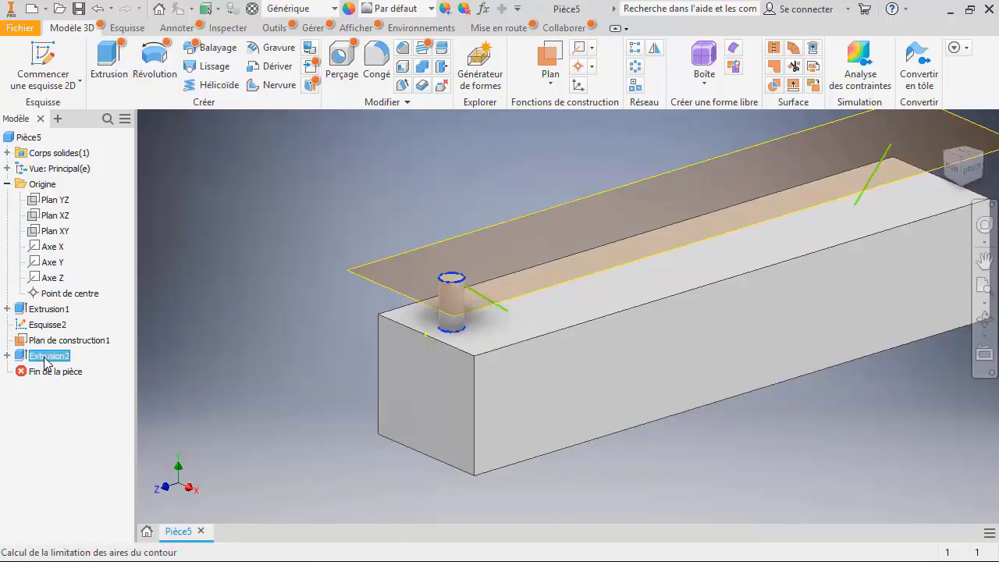
{"action": "double_click", "coordinate": [45, 359]}
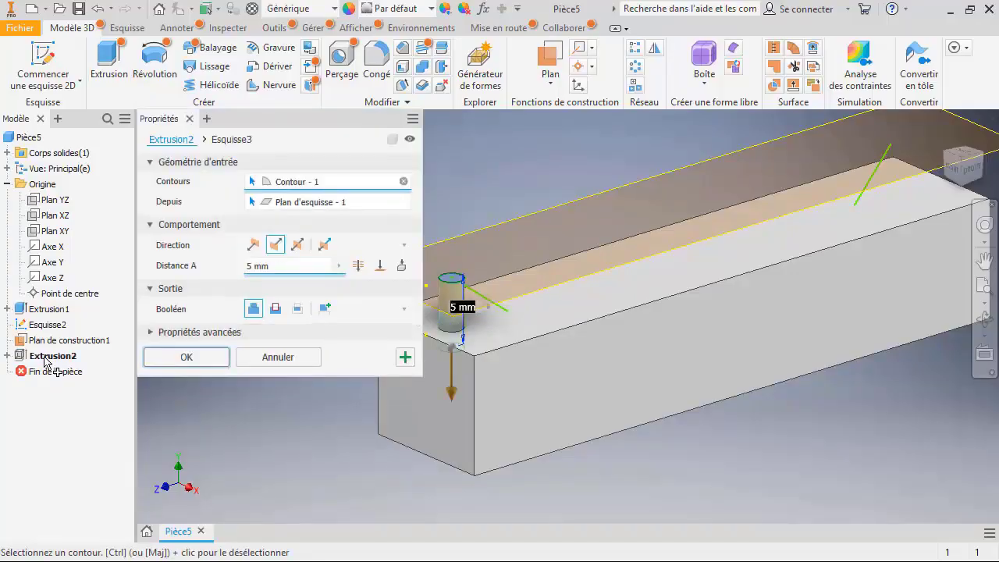
{"action": "left_click", "coordinate": [325, 309]}
{"action": "left_click", "coordinate": [187, 358]}
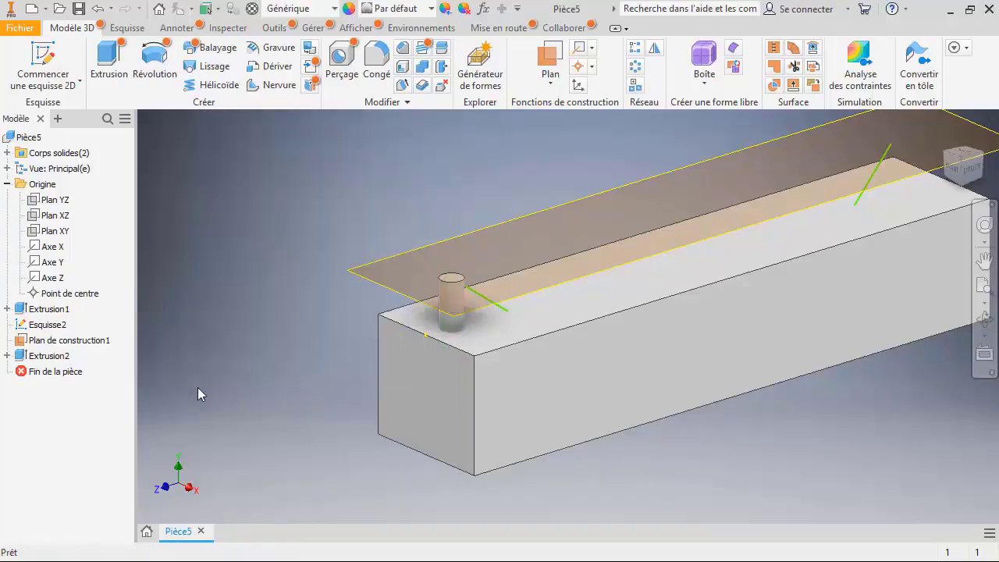
{"action": "left_click", "coordinate": [7, 153]}
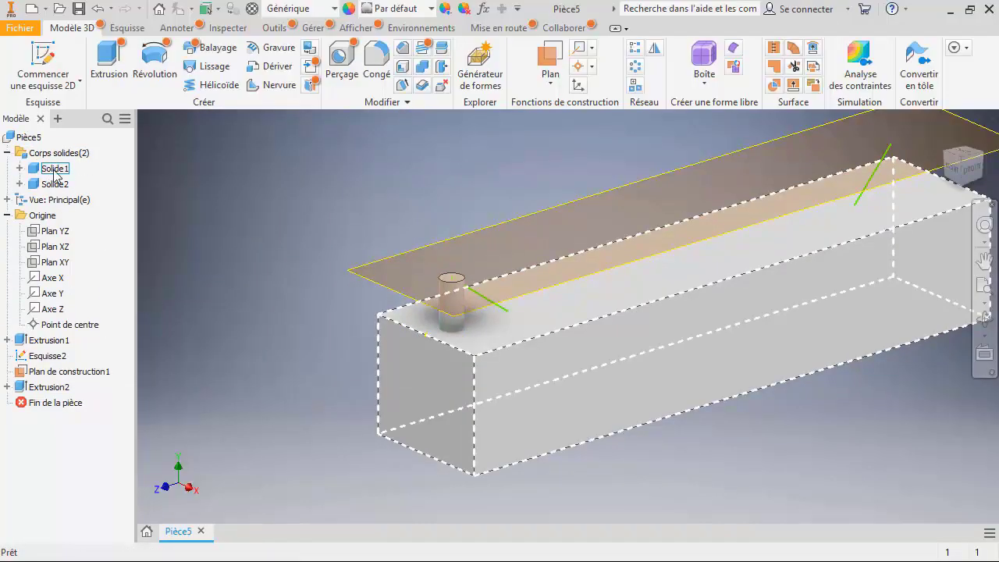
Switch the cylinder's extrusion output to join with the block, and expand the features of the first solid body
{"action": "left_click", "coordinate": [54, 170]}
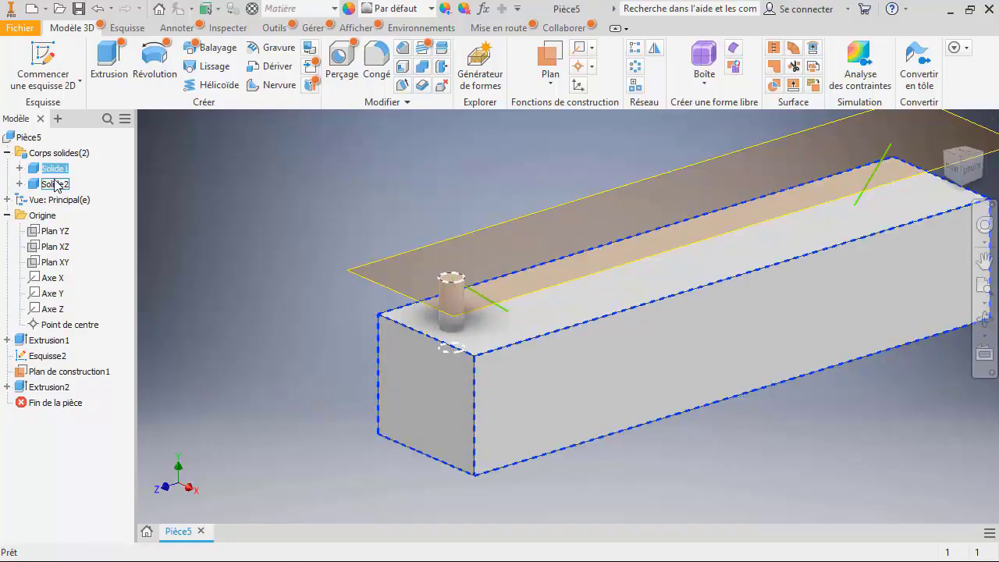
{"action": "left_click", "coordinate": [55, 184]}
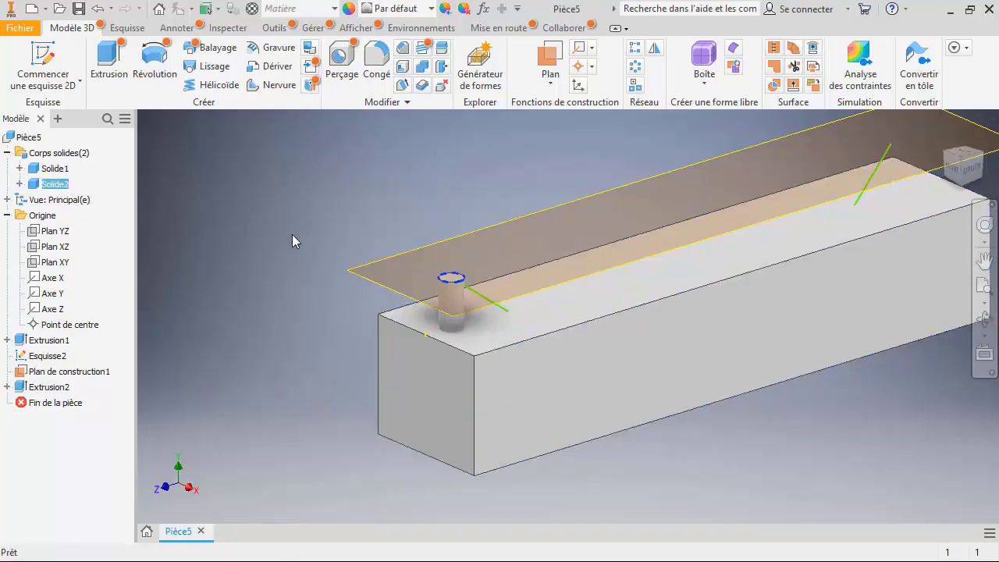
{"action": "left_click", "coordinate": [51, 387]}
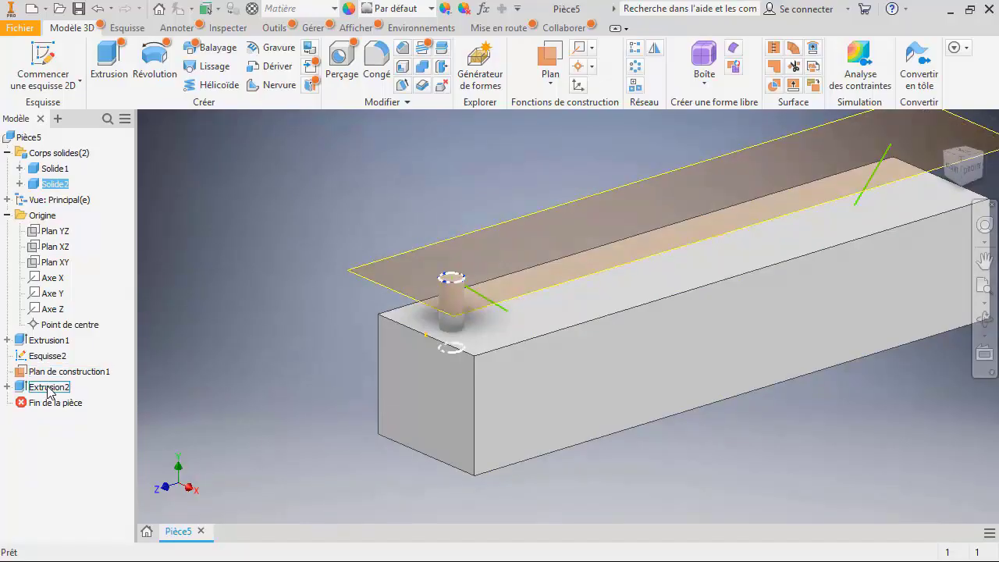
{"action": "double_click", "coordinate": [81, 388]}
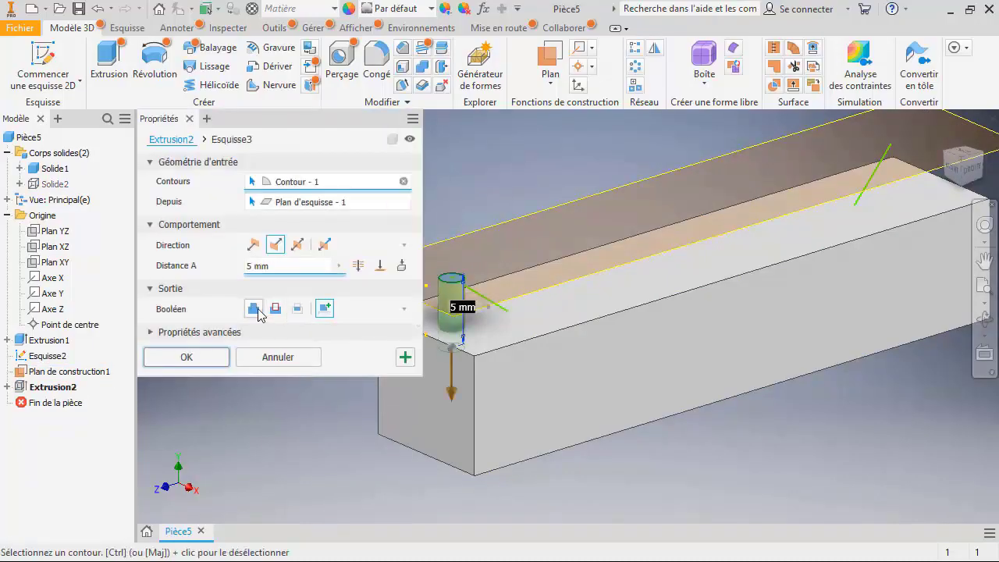
{"action": "left_click", "coordinate": [258, 310]}
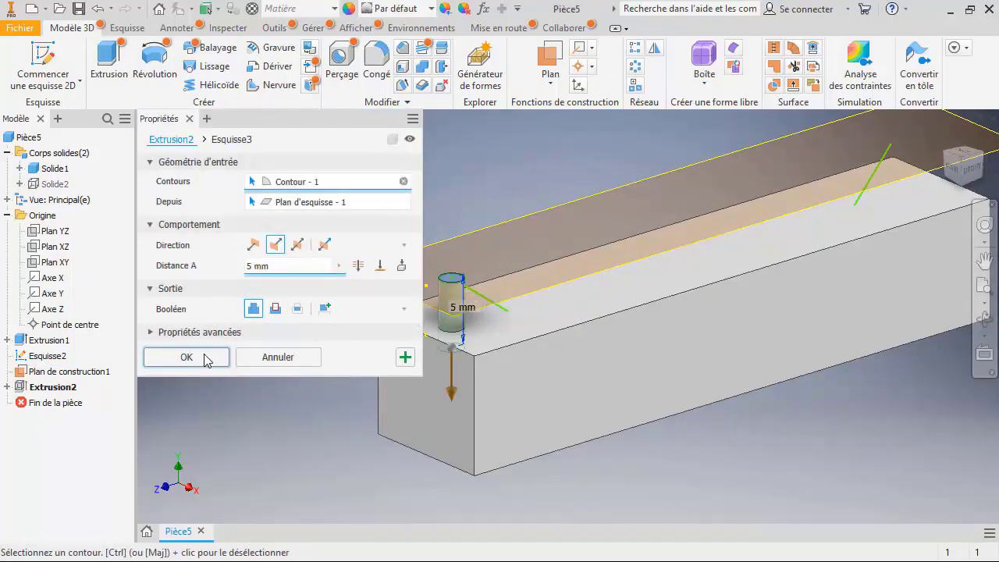
{"action": "left_click", "coordinate": [207, 355]}
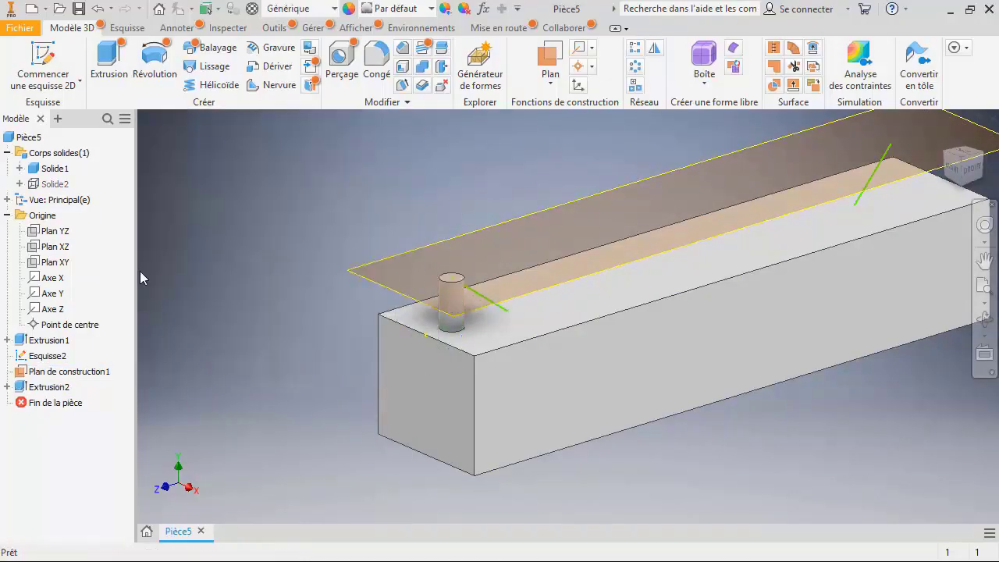
{"action": "left_click", "coordinate": [20, 169]}
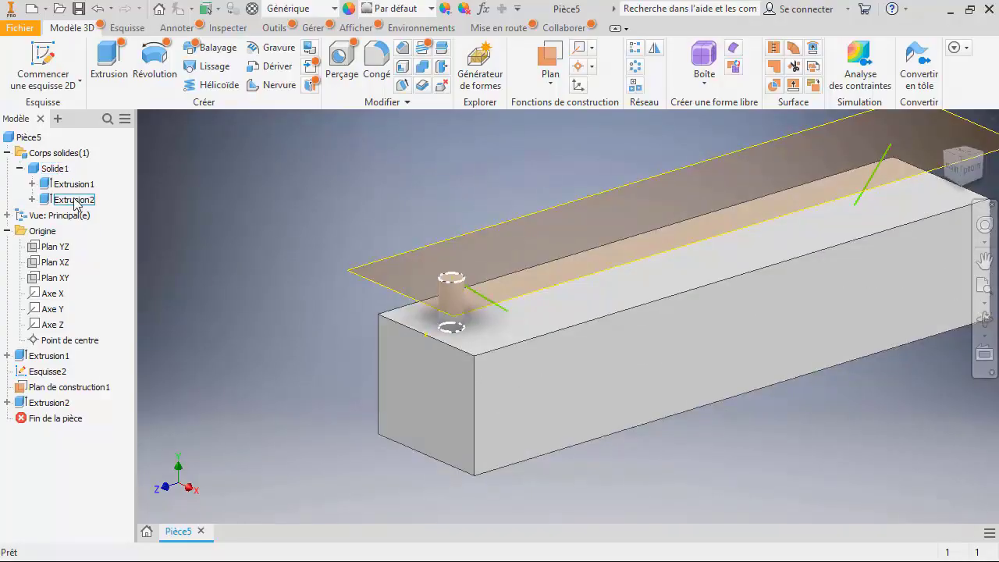
Set the cylinder extrusion's output back to a new solid
{"action": "left_click", "coordinate": [49, 402]}
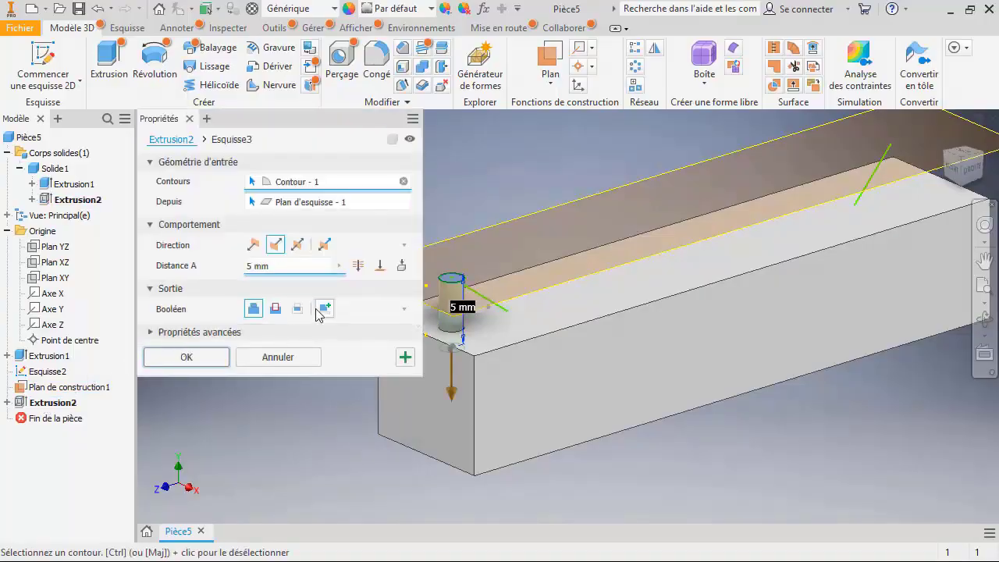
{"action": "left_click", "coordinate": [325, 309]}
{"action": "left_click", "coordinate": [197, 358]}
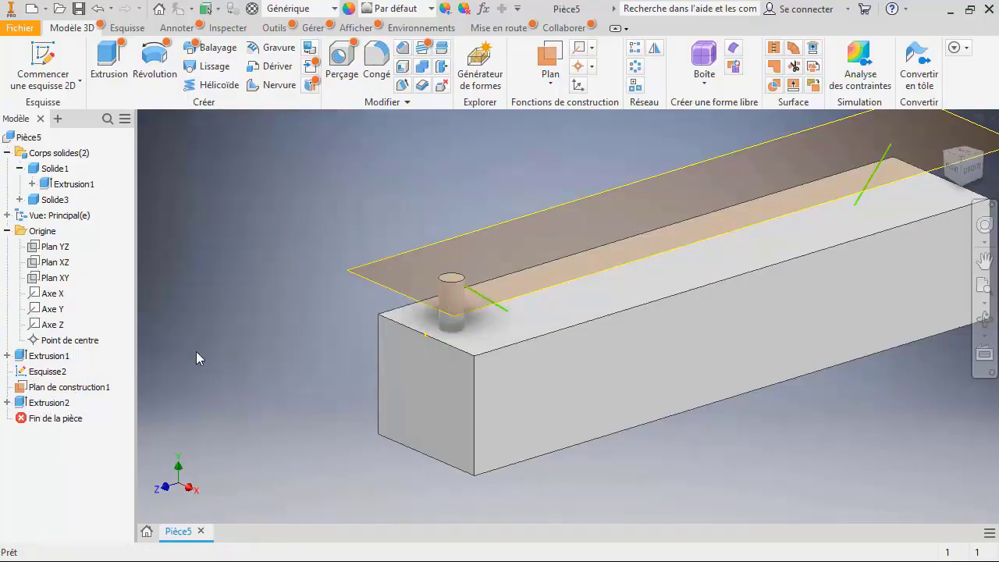
Start a solid sweep with the cylinder as the tool body and the sketched lines as the path
{"action": "left_click", "coordinate": [217, 50]}
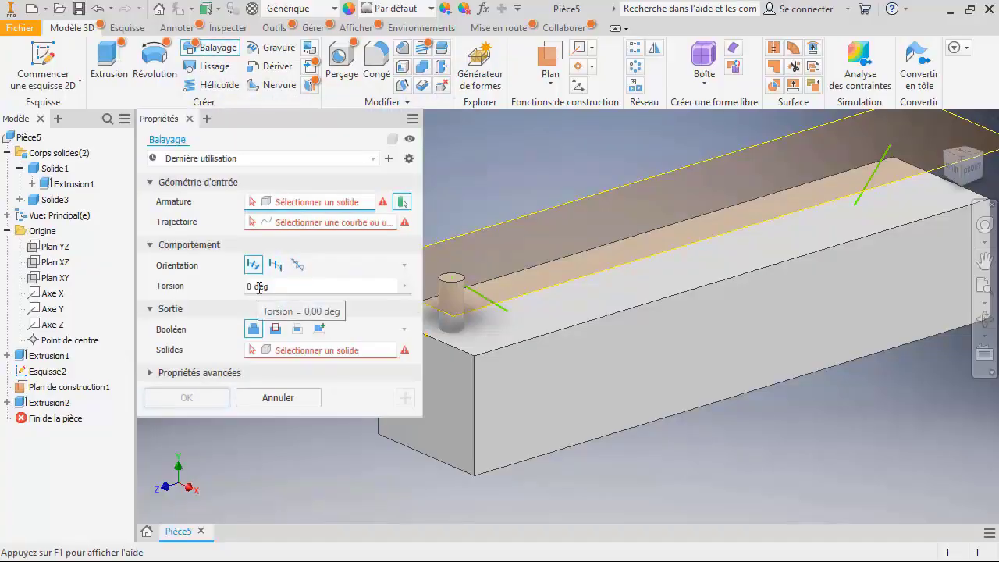
{"action": "left_click", "coordinate": [403, 202]}
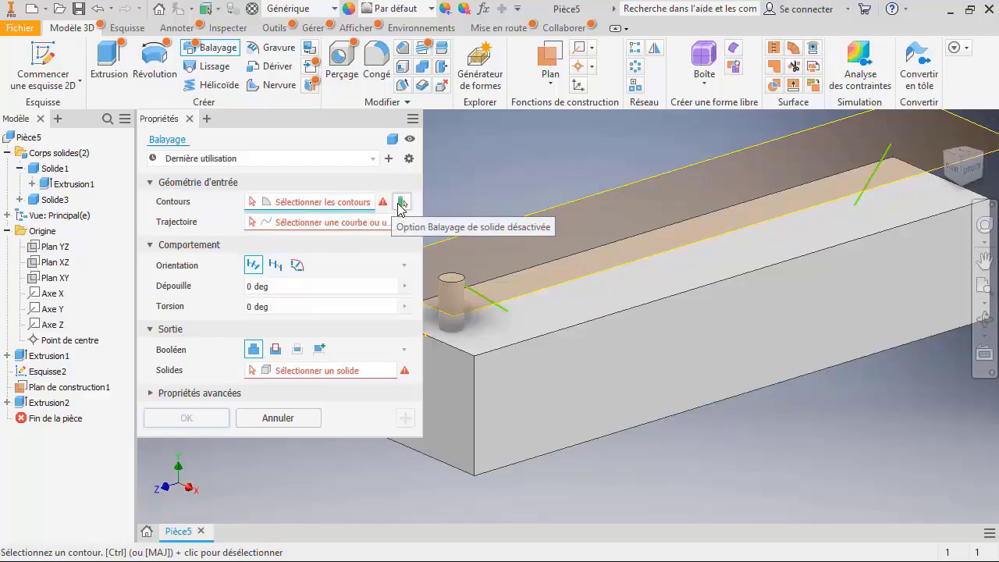
{"action": "middle_click_drag", "start_coordinate": [585, 249], "coordinate": [674, 254]}
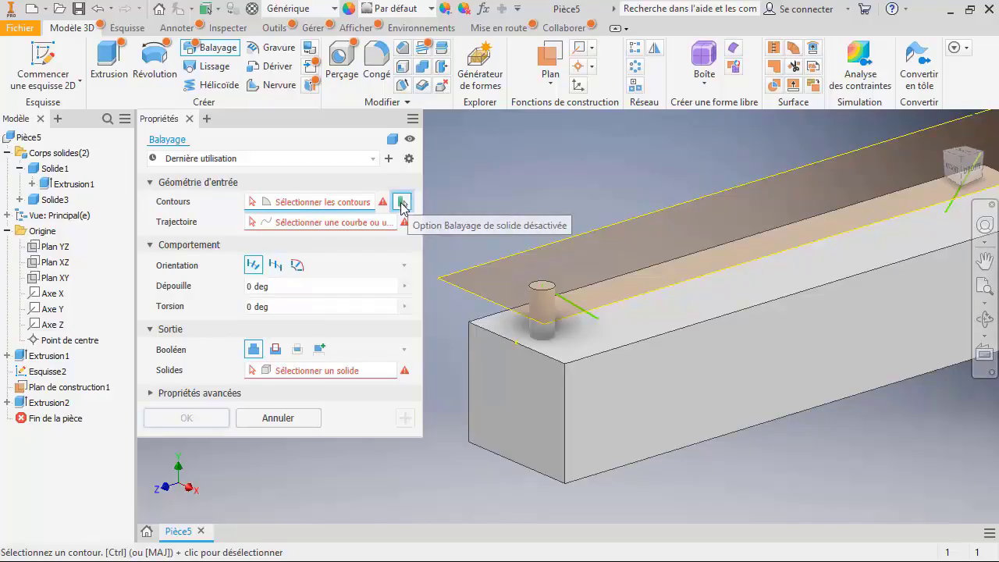
{"action": "left_click", "coordinate": [403, 202]}
{"action": "left_click", "coordinate": [538, 307]}
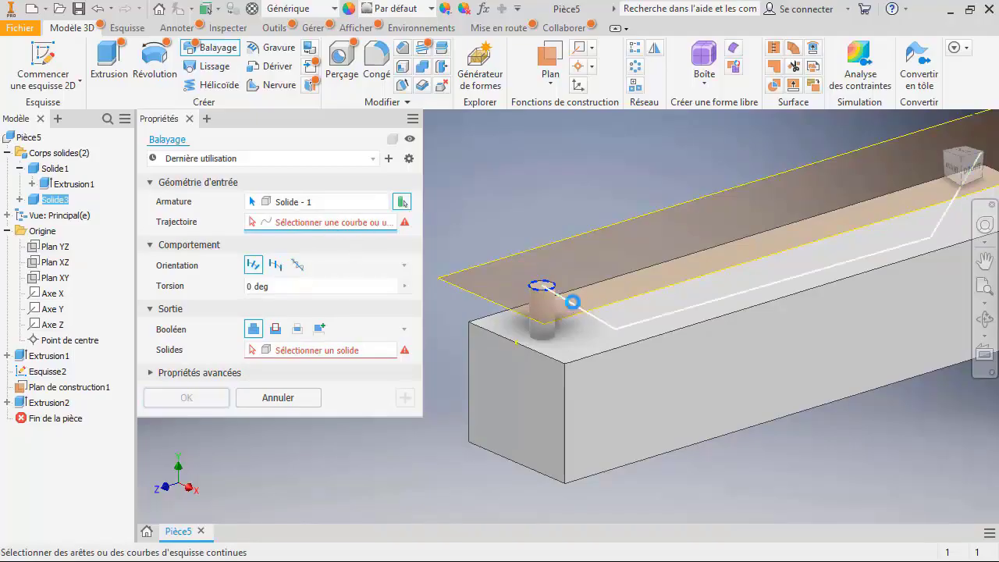
{"action": "left_click", "coordinate": [572, 302]}
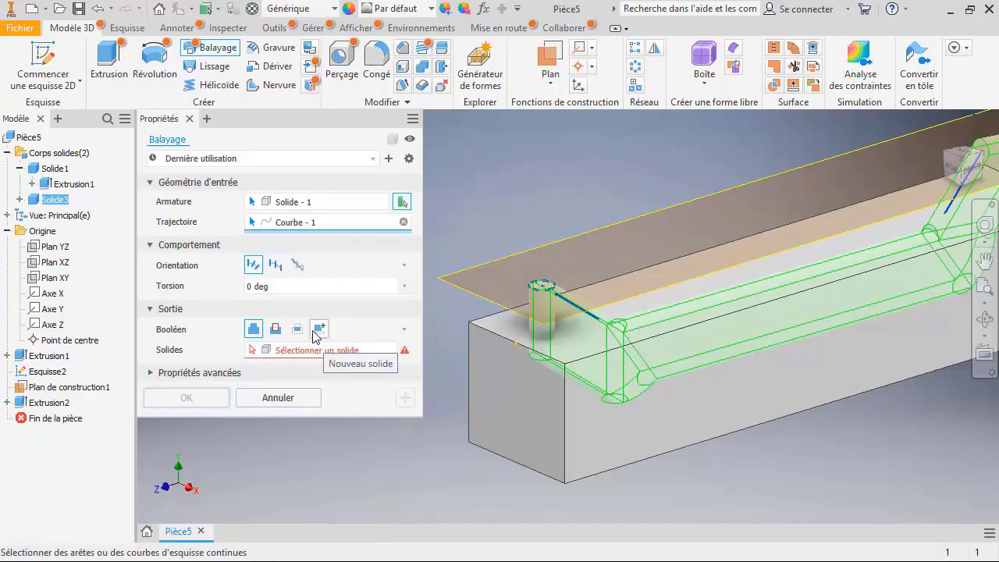
Set the sweep's output to cut, choose the block as the affected solid, and create the sweep
{"action": "left_click", "coordinate": [275, 334]}
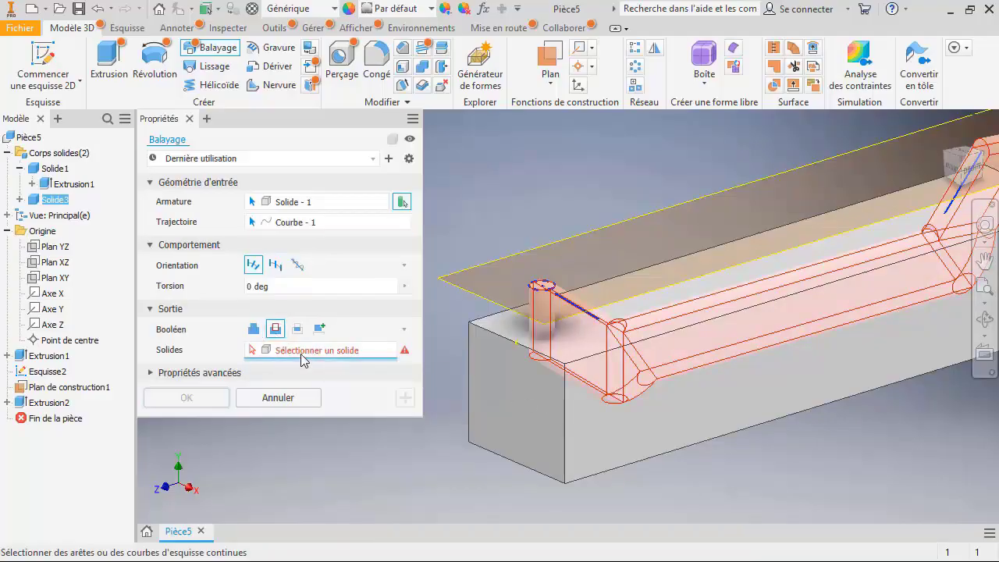
{"action": "left_click", "coordinate": [531, 408]}
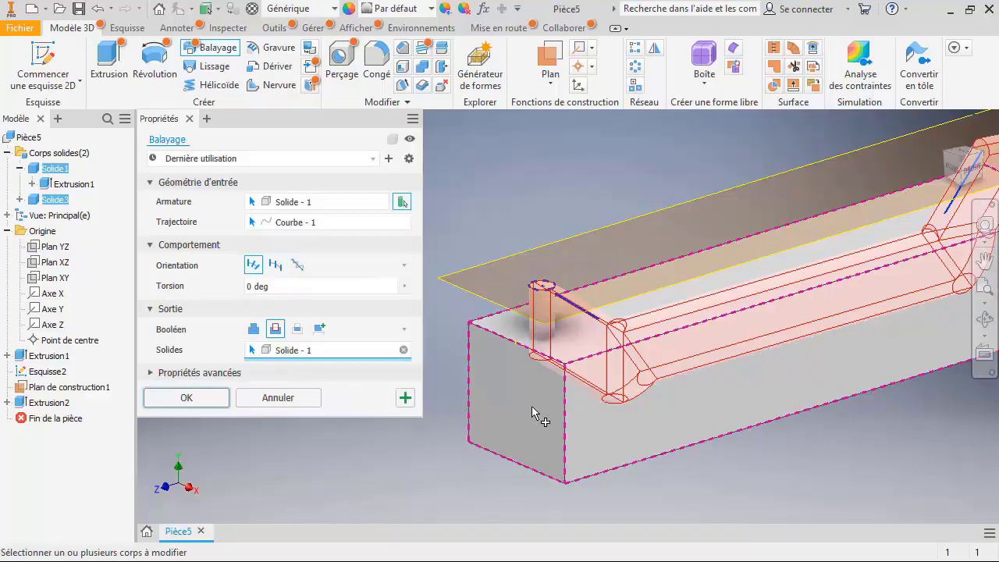
{"action": "left_click", "coordinate": [192, 399]}
{"action": "middle_click_drag", "start_coordinate": [662, 361], "coordinate": [478, 371]}
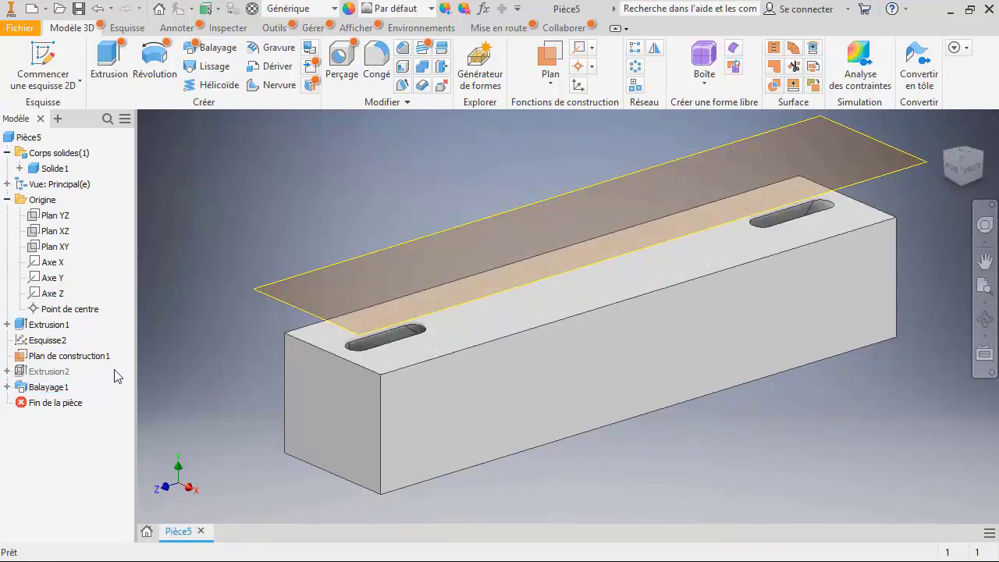
Edit the cylinder's extrusion to an asymmetric direction with distance A of 5 mm and distance B of 2.5 mm
{"action": "left_click", "coordinate": [8, 387]}
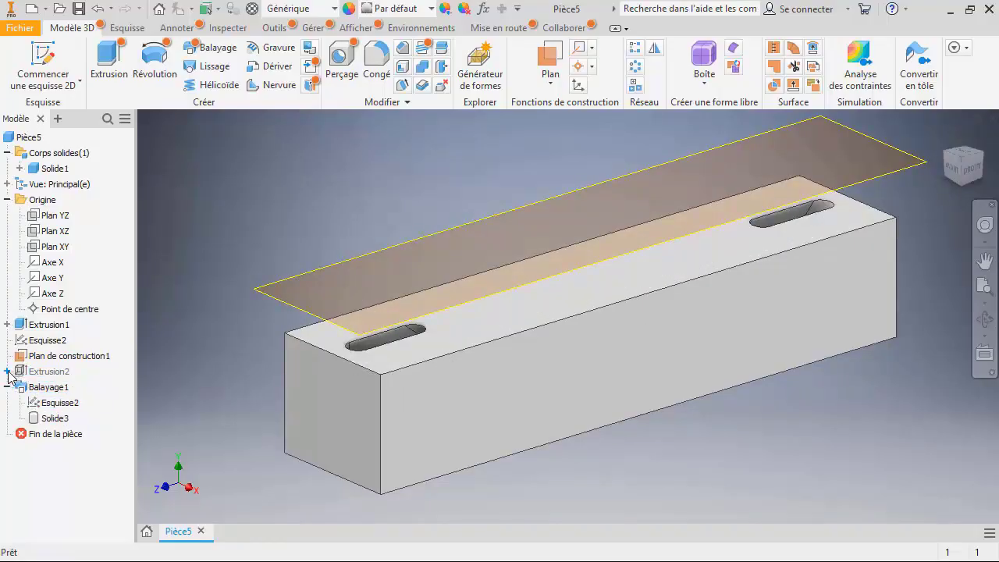
{"action": "left_click", "coordinate": [7, 373]}
{"action": "left_click", "coordinate": [61, 388]}
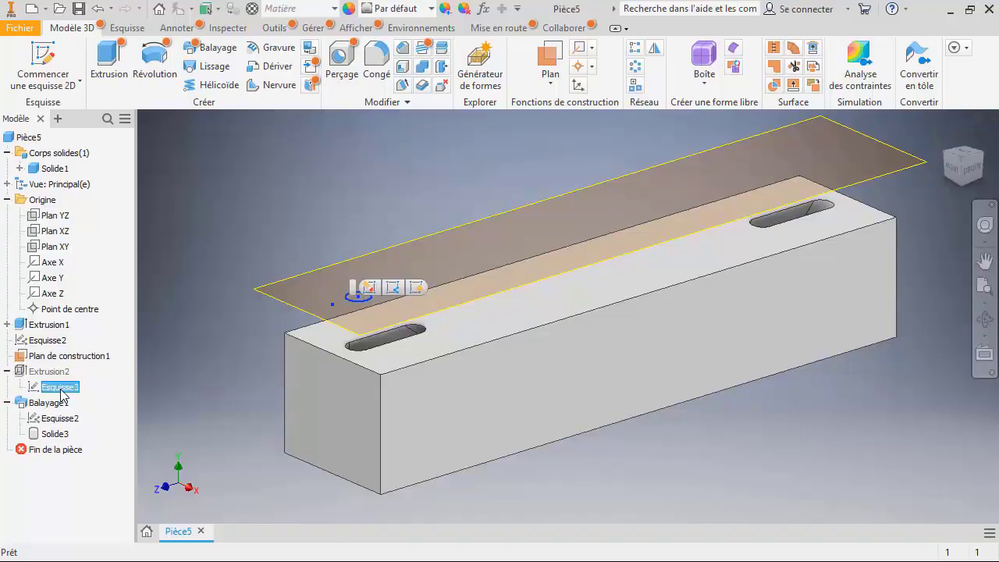
{"action": "left_click", "coordinate": [40, 373]}
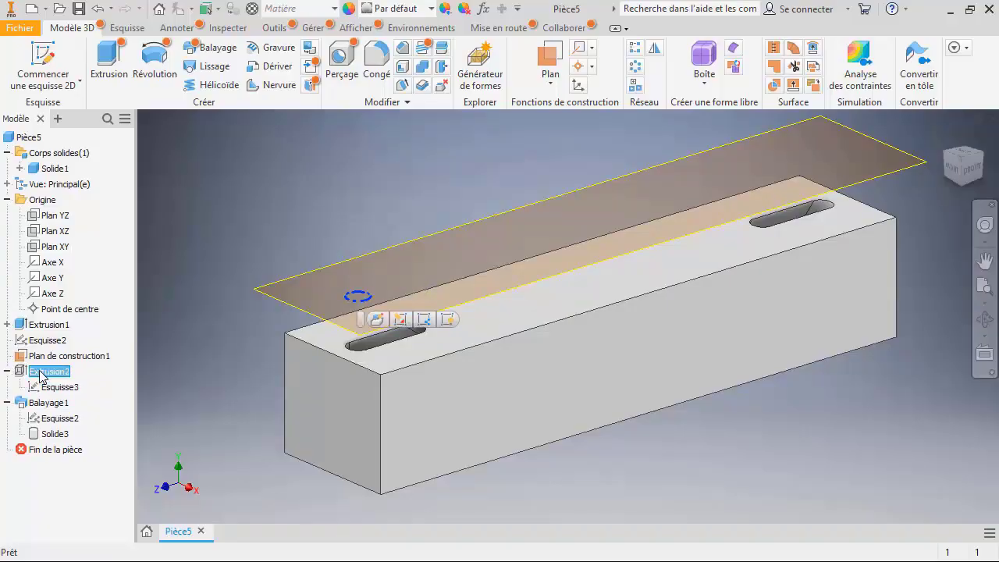
{"action": "left_click", "coordinate": [40, 373]}
{"action": "right_click", "coordinate": [39, 373]}
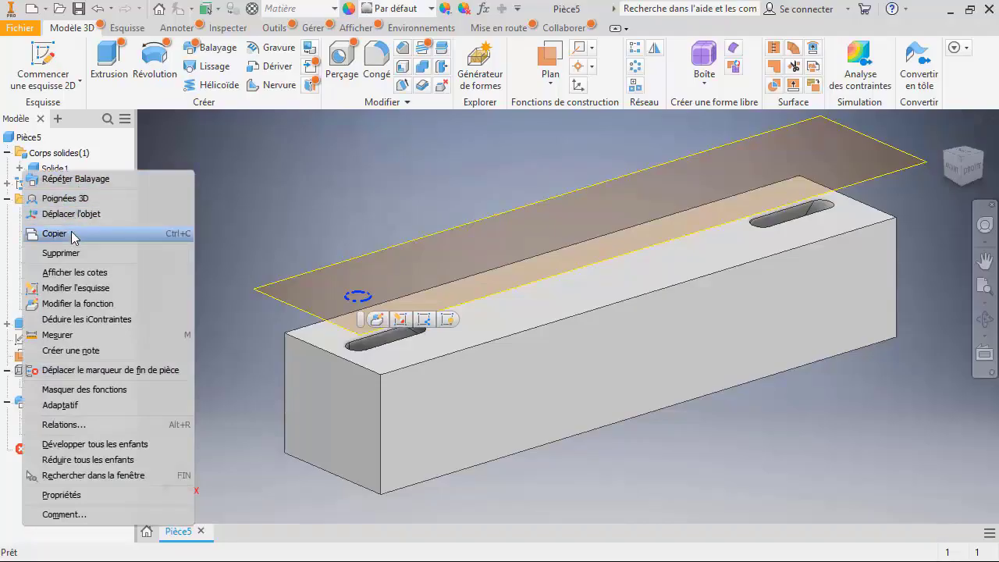
{"action": "left_click", "coordinate": [76, 304]}
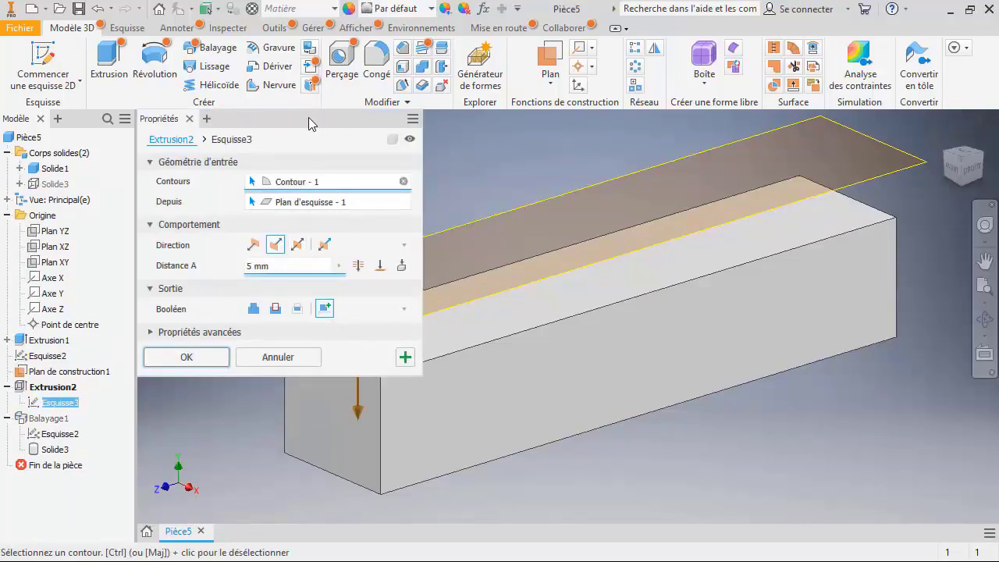
{"action": "left_click_drag", "start_coordinate": [309, 117], "coordinate": [157, 129]}
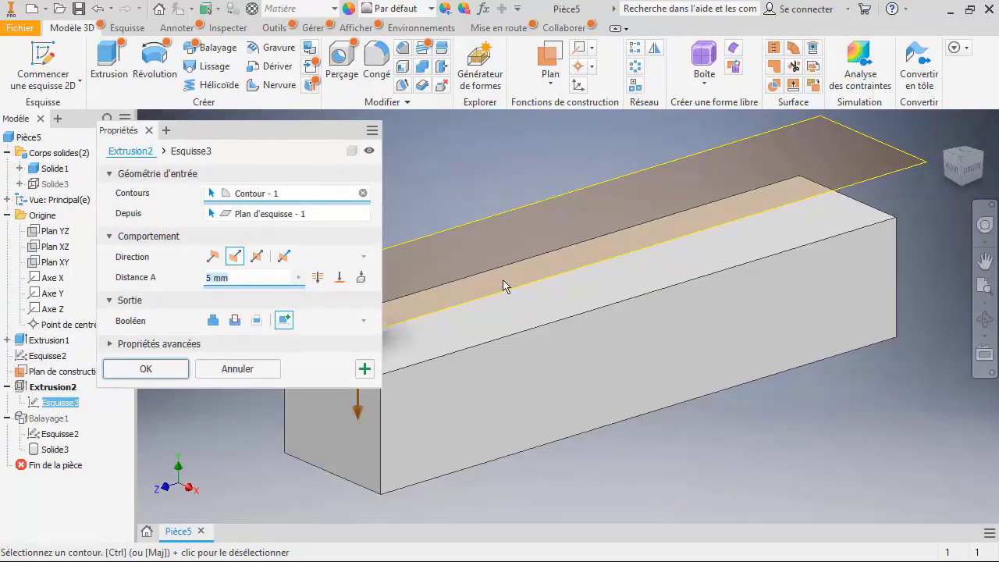
{"action": "middle_click_drag", "start_coordinate": [549, 276], "coordinate": [638, 259]}
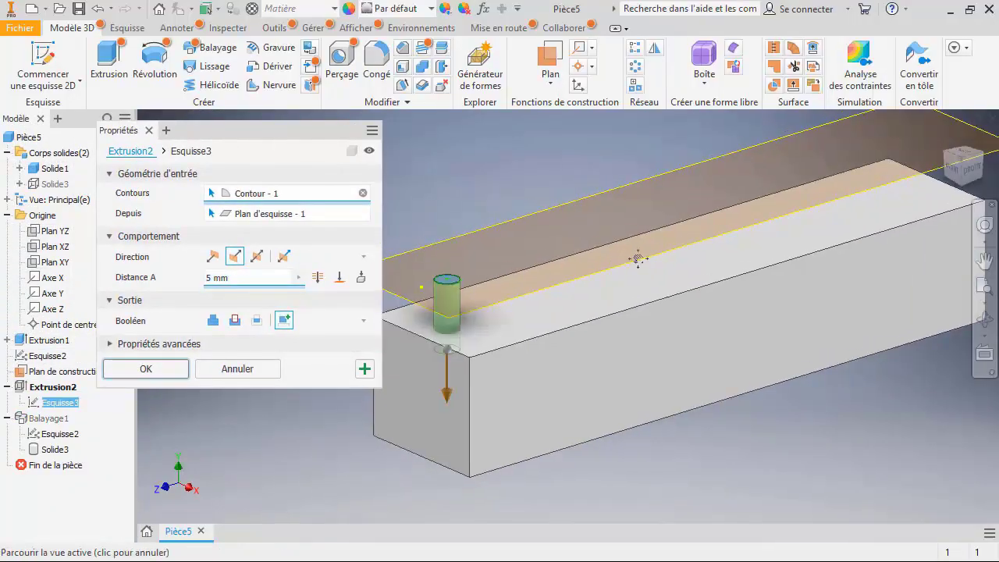
{"action": "left_click", "coordinate": [282, 257]}
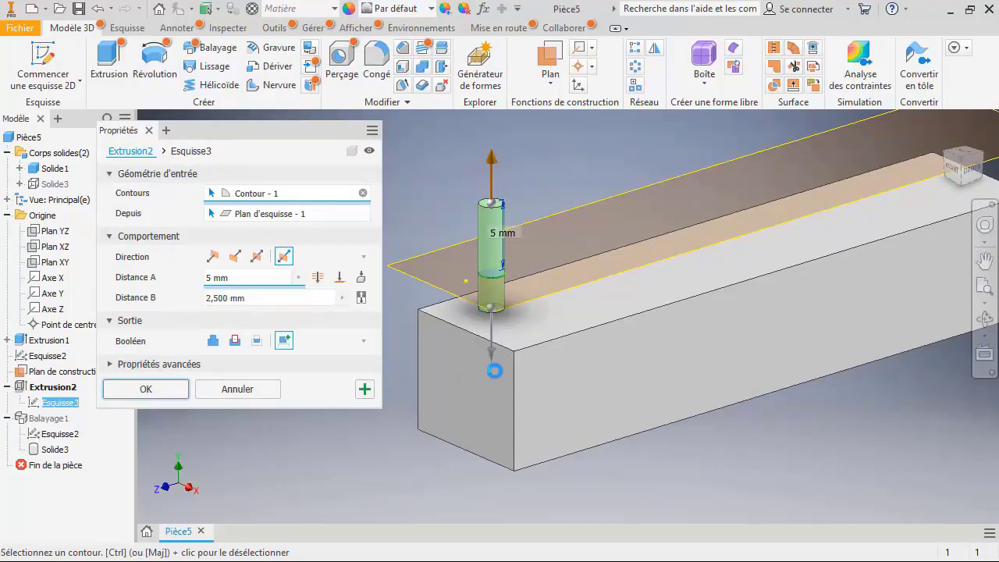
{"action": "key", "text": "Return"}
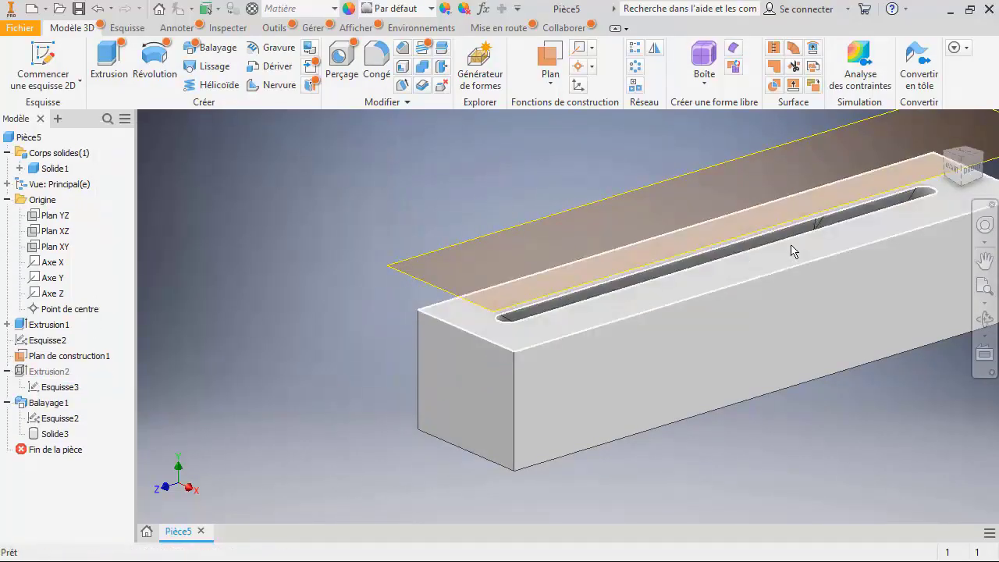
Inspect the slot cut into the block and open the sweep feature for editing
{"action": "middle_click_drag", "start_coordinate": [821, 238], "coordinate": [725, 269]}
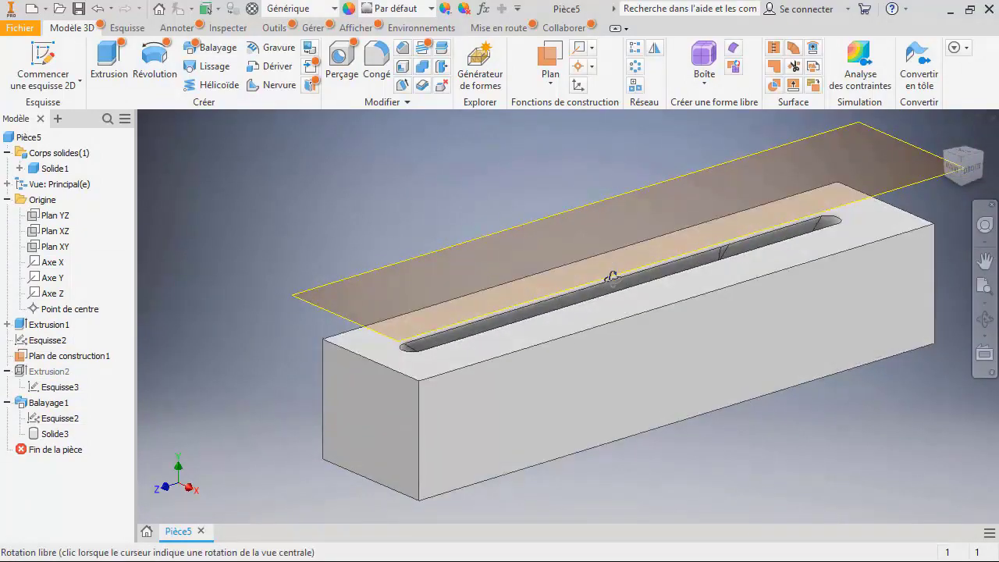
{"action": "mouse_move", "coordinate": [609, 274]}
{"action": "middle_mouse_down", "text": "shift"}
{"action": "mouse_move", "coordinate": [643, 318]}
{"action": "mouse_move", "coordinate": [619, 292]}
{"action": "mouse_move", "coordinate": [602, 289]}
{"action": "mouse_move", "coordinate": [622, 286]}
{"action": "mouse_move", "coordinate": [598, 282]}
{"action": "mouse_move", "coordinate": [609, 275]}
{"action": "middle_mouse_up", "text": "shift"}
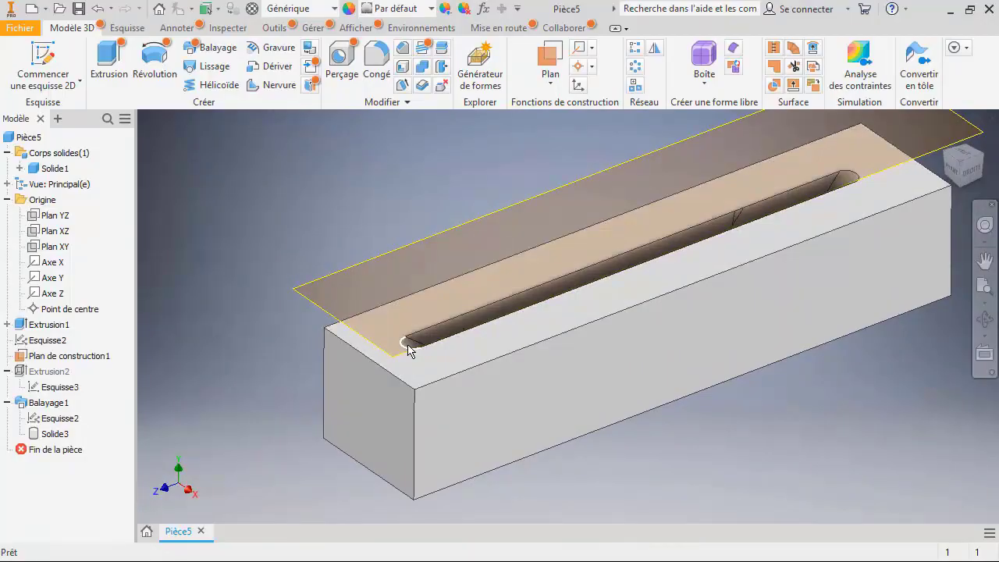
{"action": "mouse_move", "coordinate": [435, 375]}
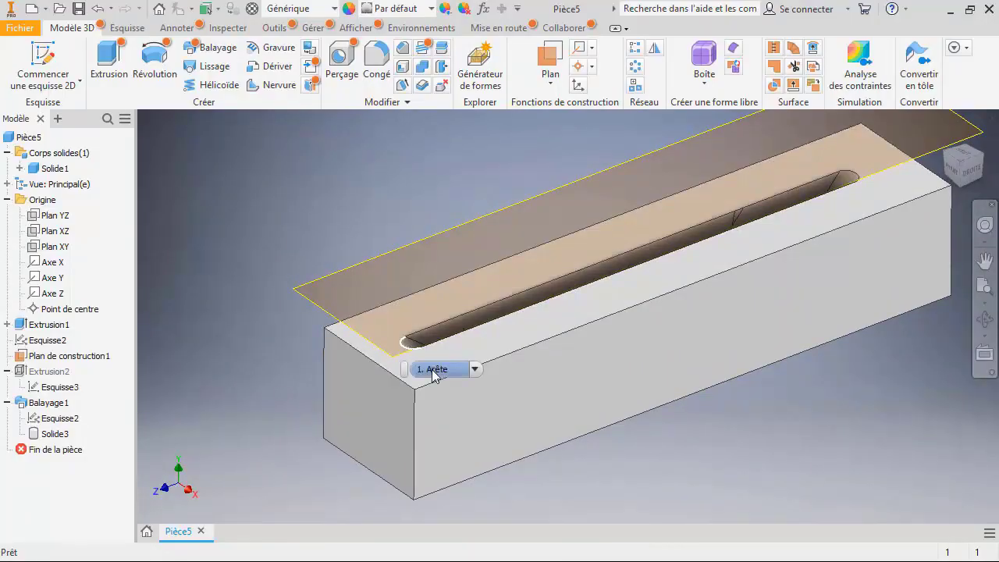
{"action": "middle_click_drag", "start_coordinate": [512, 352], "coordinate": [427, 369]}
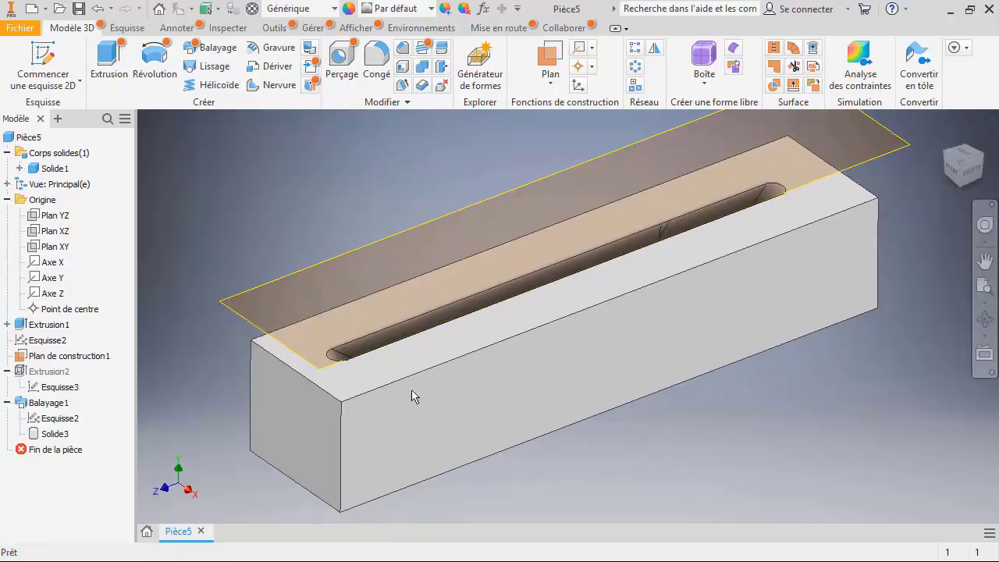
{"action": "left_click", "coordinate": [61, 403]}
{"action": "double_click", "coordinate": [61, 404]}
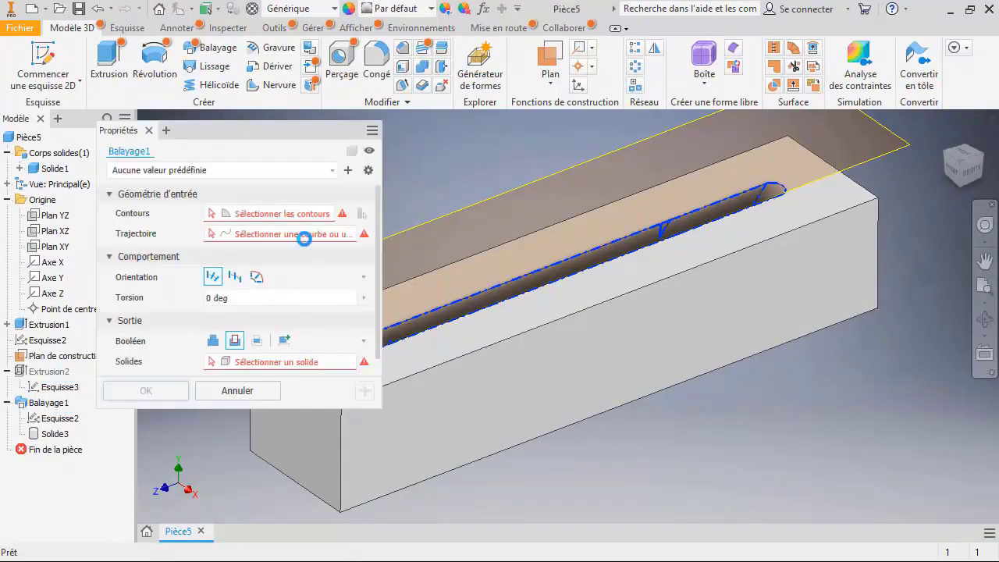